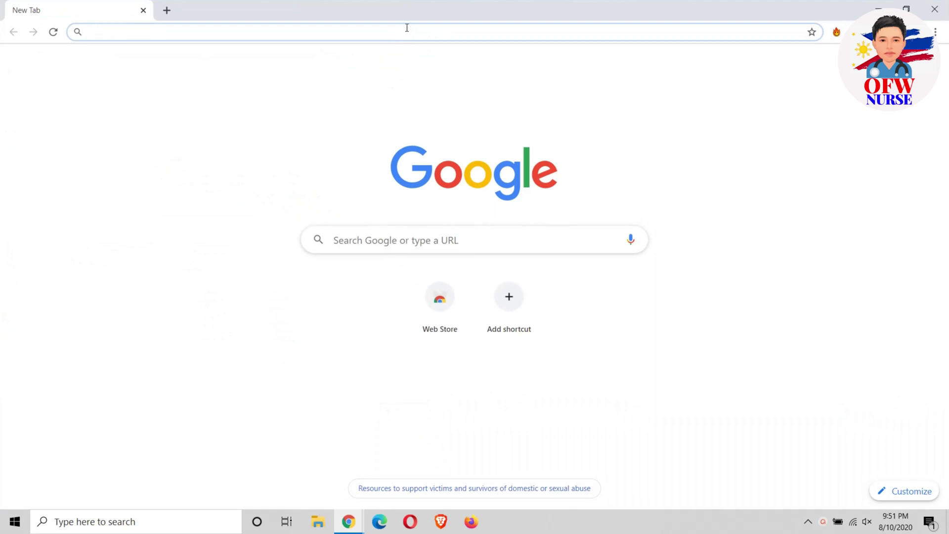
Search Google for Texas Board of Nursing and follow bon.texas.gov's Nurse Portal links to the Texas Nurse Portal.
{"action": "type", "text": "T"}
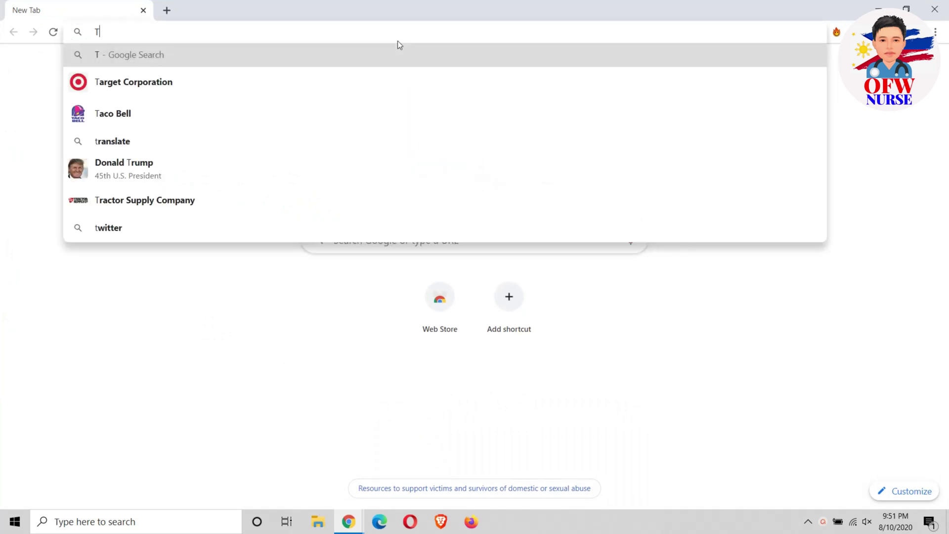
{"action": "type", "text": "EXAS BOAR"}
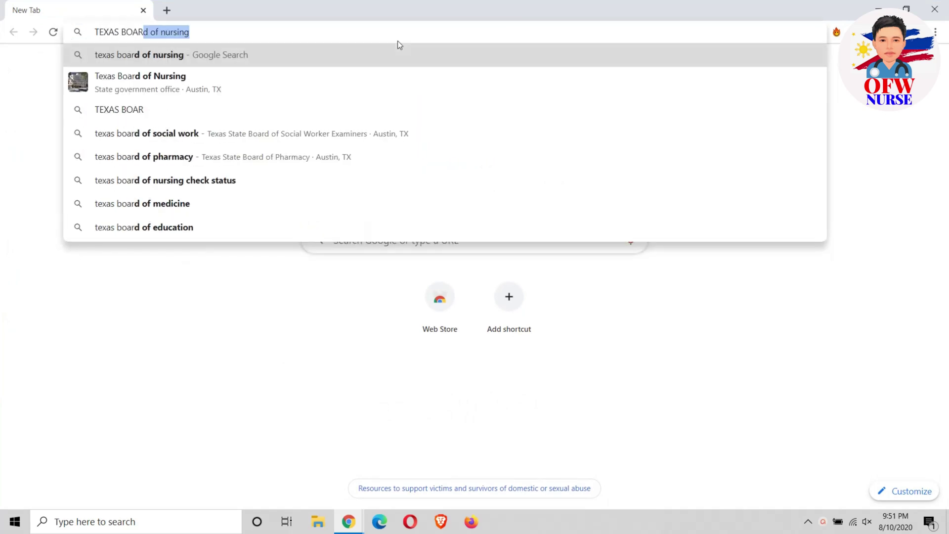
{"action": "type", "text": "D OF NURSING"}
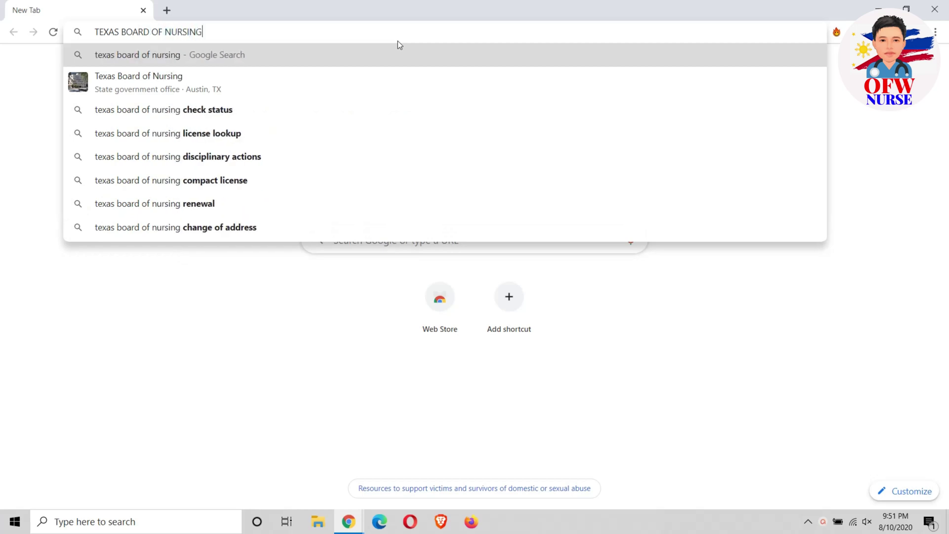
{"action": "key", "text": "Return"}
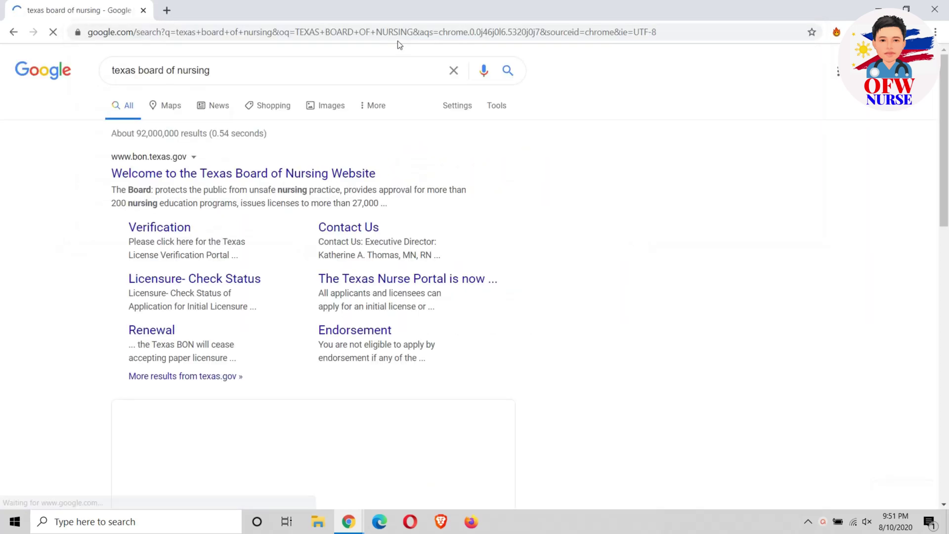
{"action": "left_click", "coordinate": [314, 174]}
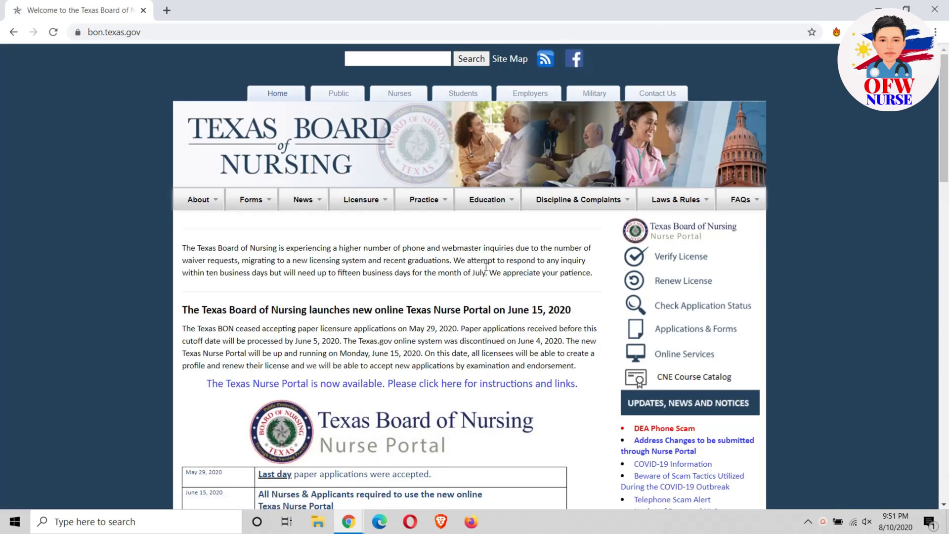
{"action": "left_click", "coordinate": [698, 230]}
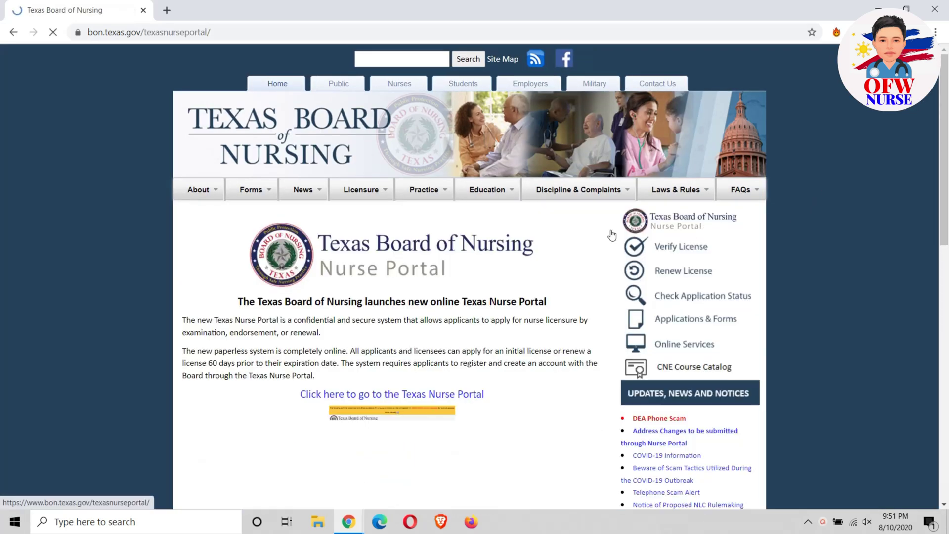
{"action": "left_click", "coordinate": [409, 394]}
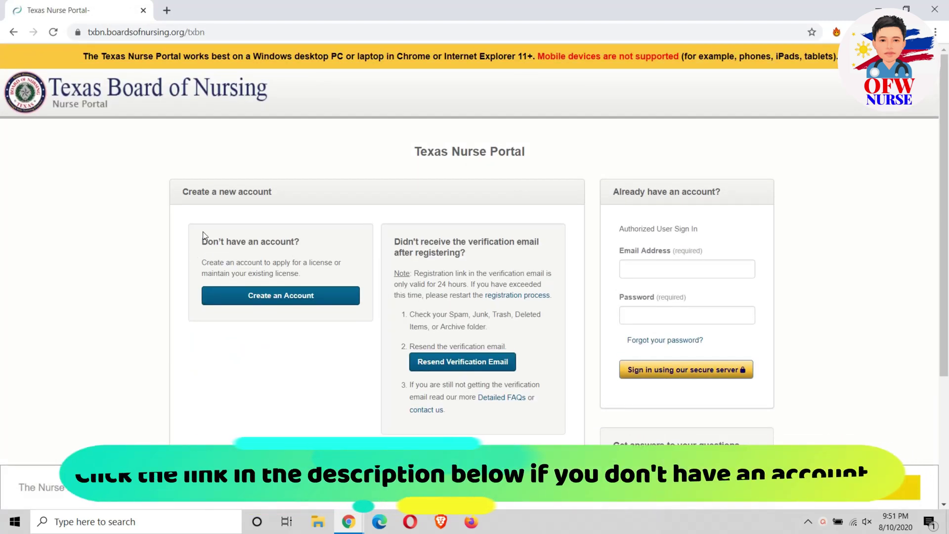
Enter the account email address and password in the sign-in box and submit.
{"action": "left_click_drag", "start_coordinate": [202, 239], "coordinate": [306, 276]}
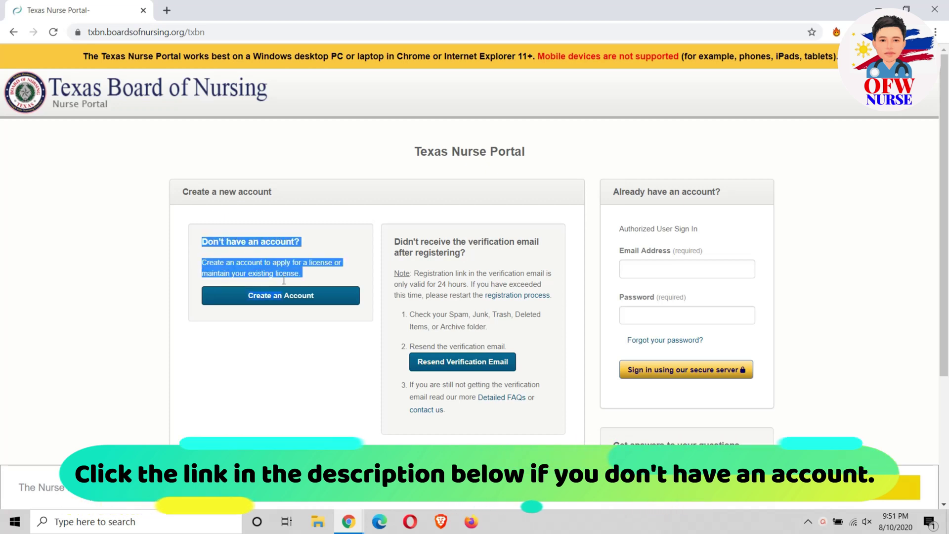
{"action": "left_click", "coordinate": [331, 204]}
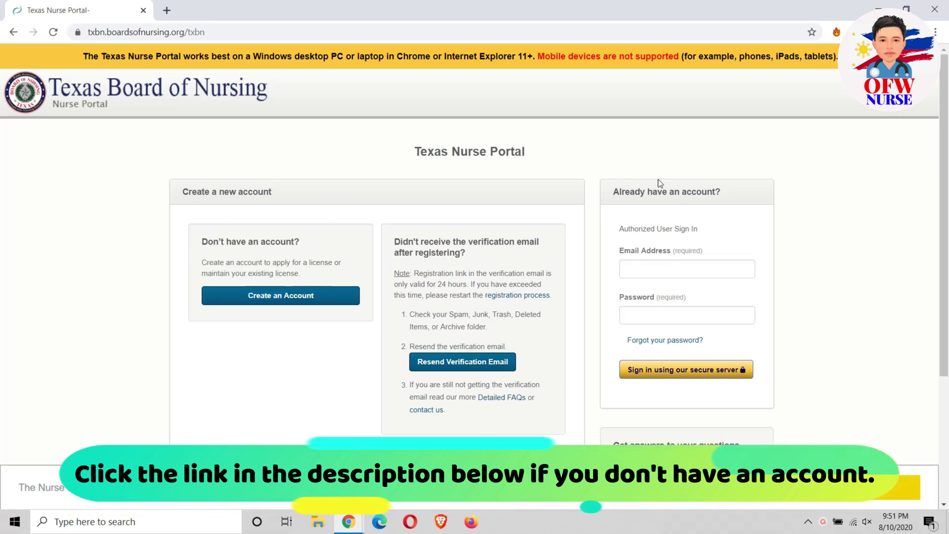
{"action": "left_click", "coordinate": [688, 269]}
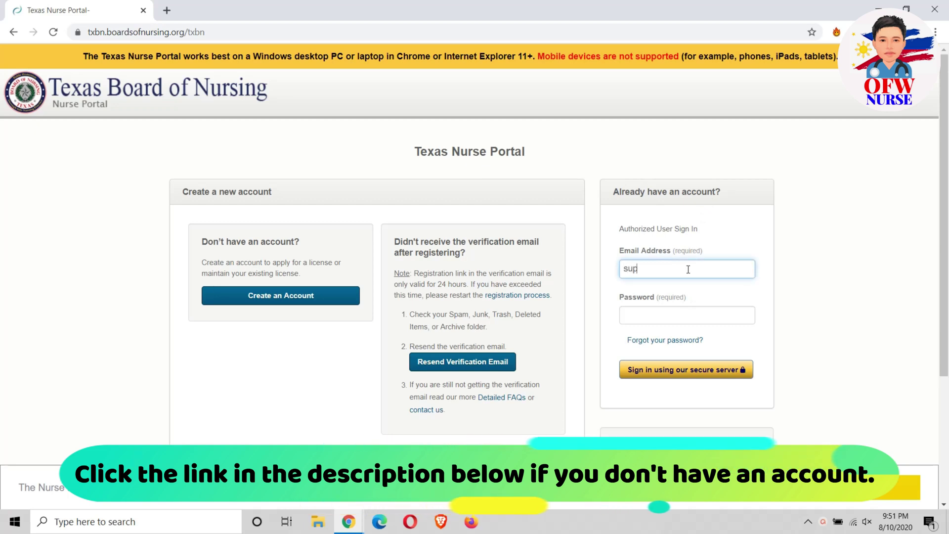
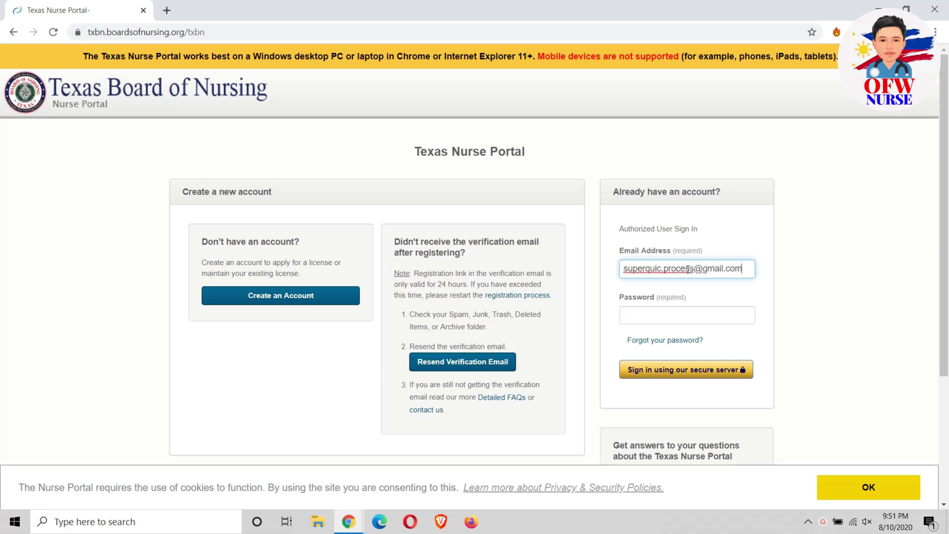
{"action": "key", "text": "Tab"}
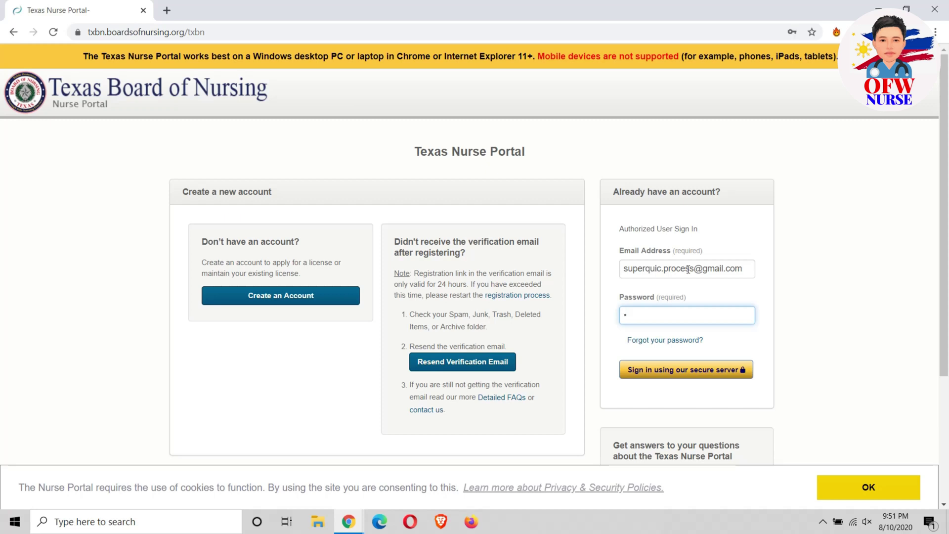
{"action": "type", "text": "•••••••••••••"}
{"action": "key", "text": "Return"}
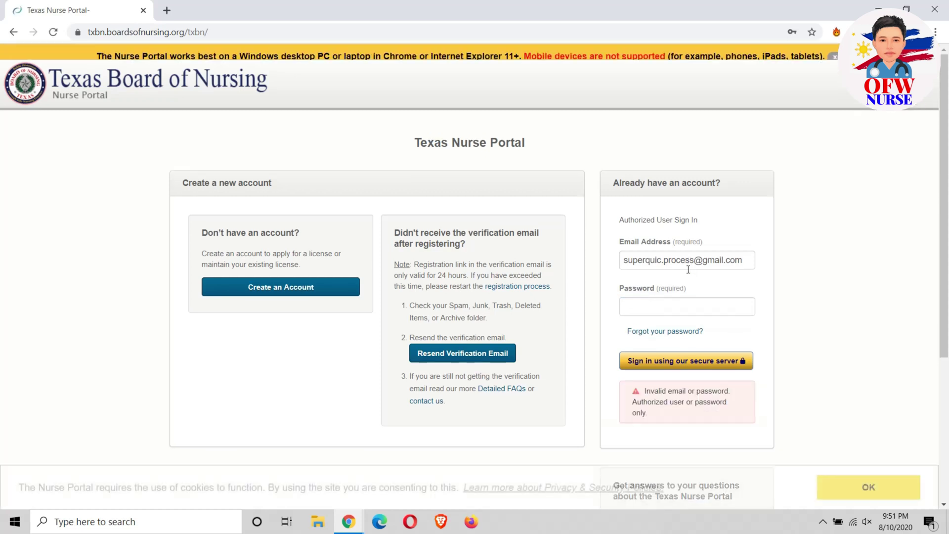
Correct the misspelled email, re-enter the password, and sign in to the portal.
{"action": "double_click", "coordinate": [662, 267]}
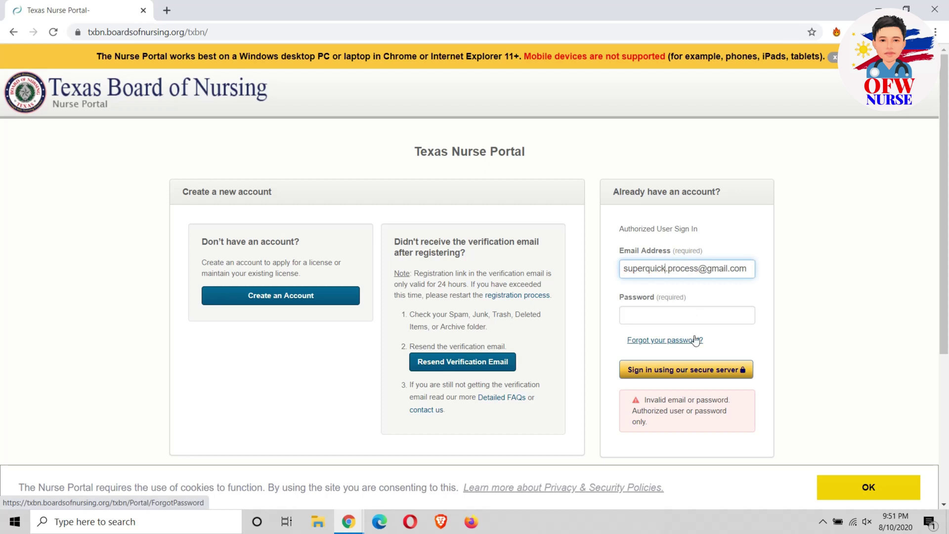
{"action": "left_click", "coordinate": [696, 312]}
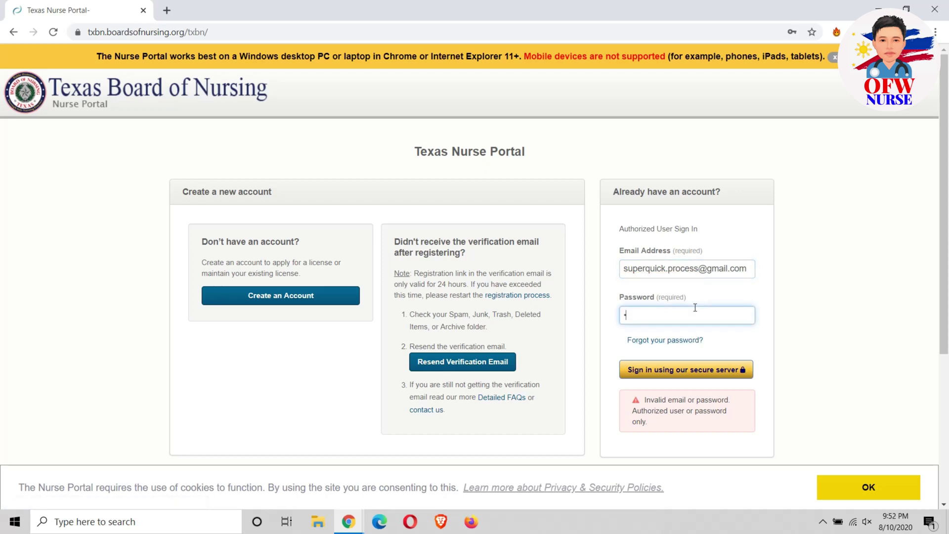
{"action": "type", "text": "*"}
{"action": "left_click", "coordinate": [696, 369]}
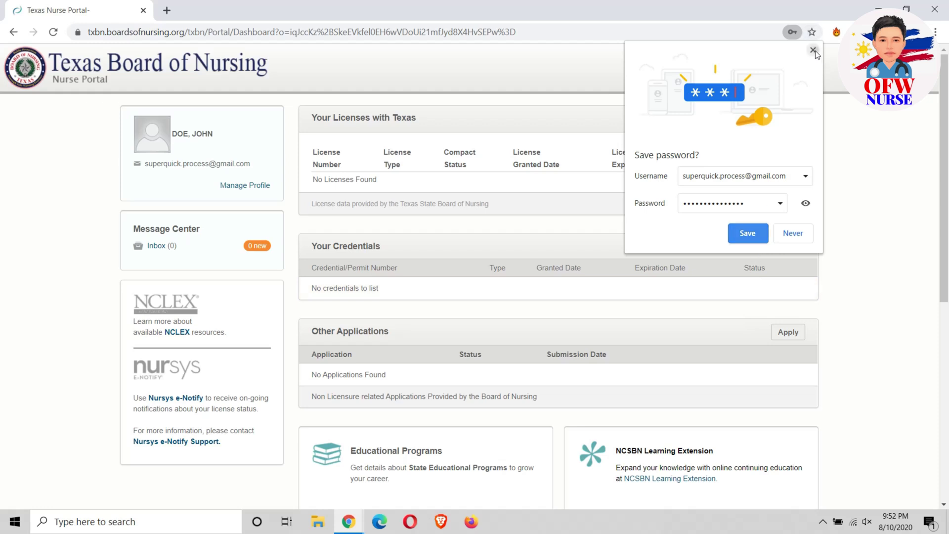
Dismiss Chrome's offer to save the password.
{"action": "left_click", "coordinate": [746, 233]}
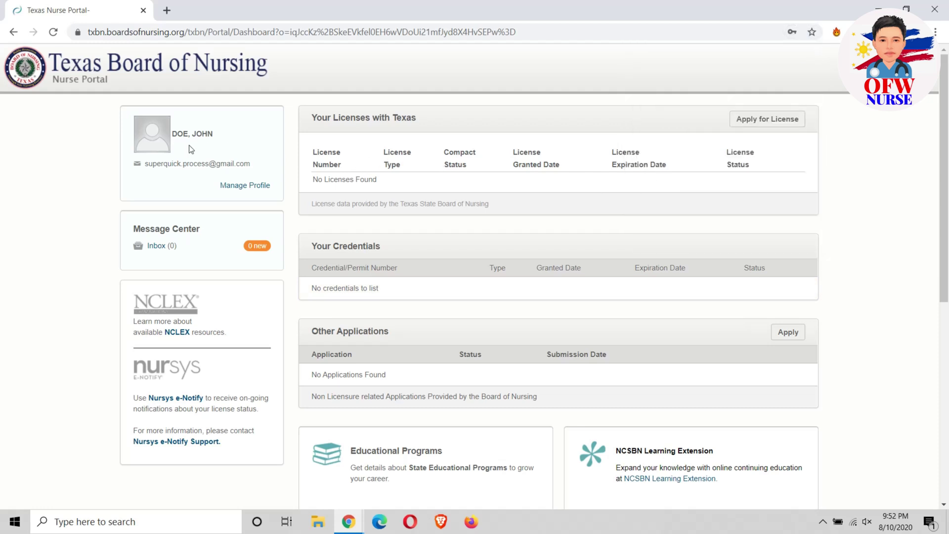
{"action": "left_click_drag", "start_coordinate": [174, 135], "coordinate": [222, 135]}
{"action": "left_click", "coordinate": [225, 144]}
Start a new license application and choose the RN NCLEX Application – International Graduates.
{"action": "left_click", "coordinate": [757, 119]}
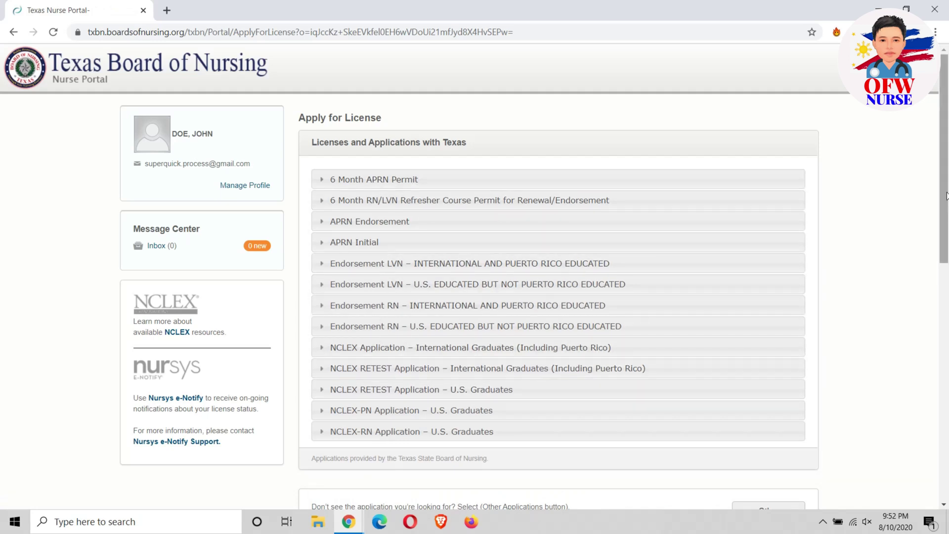
{"action": "left_click_drag", "start_coordinate": [947, 200], "coordinate": [947, 222]}
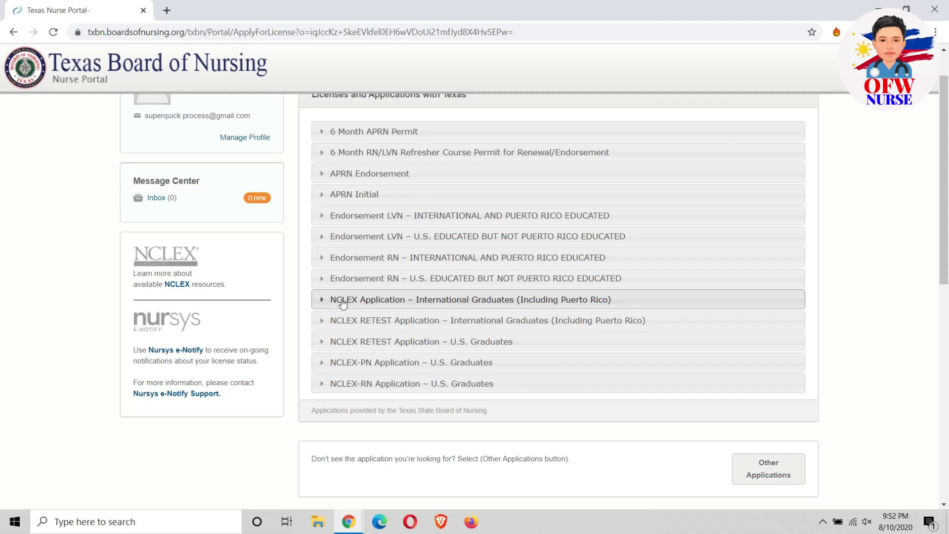
{"action": "left_click", "coordinate": [324, 301]}
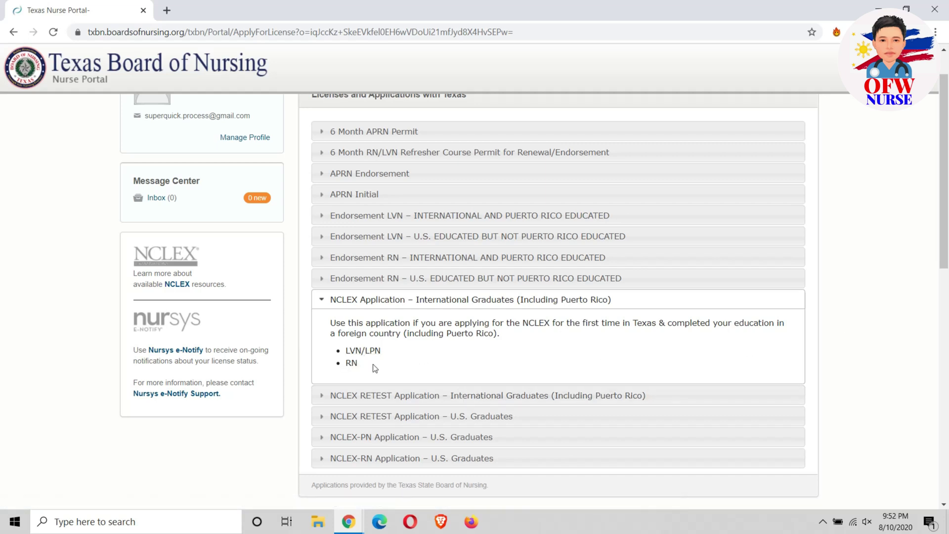
{"action": "left_click", "coordinate": [354, 364]}
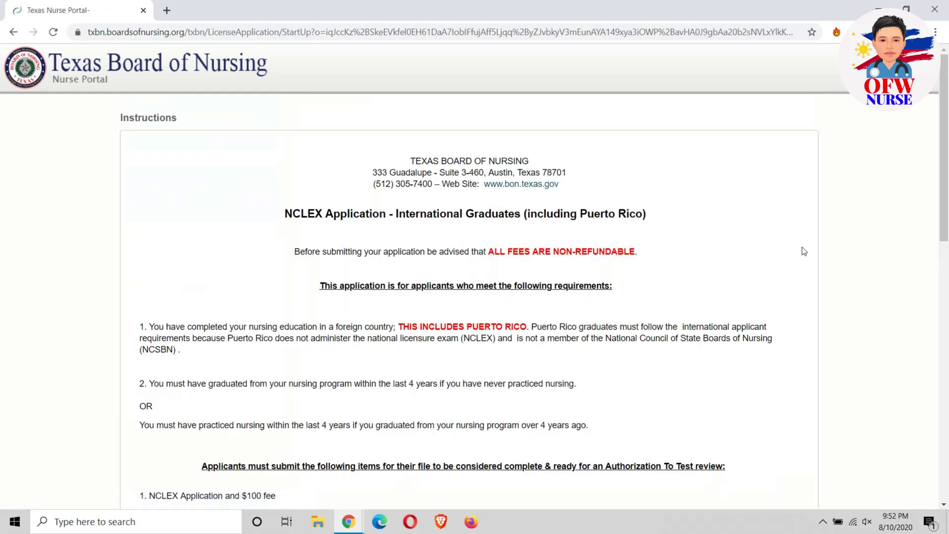
Read through the eight NCLEX requirements and processing timeframes, then proceed to the application.
{"action": "left_click_drag", "start_coordinate": [948, 164], "coordinate": [948, 175]}
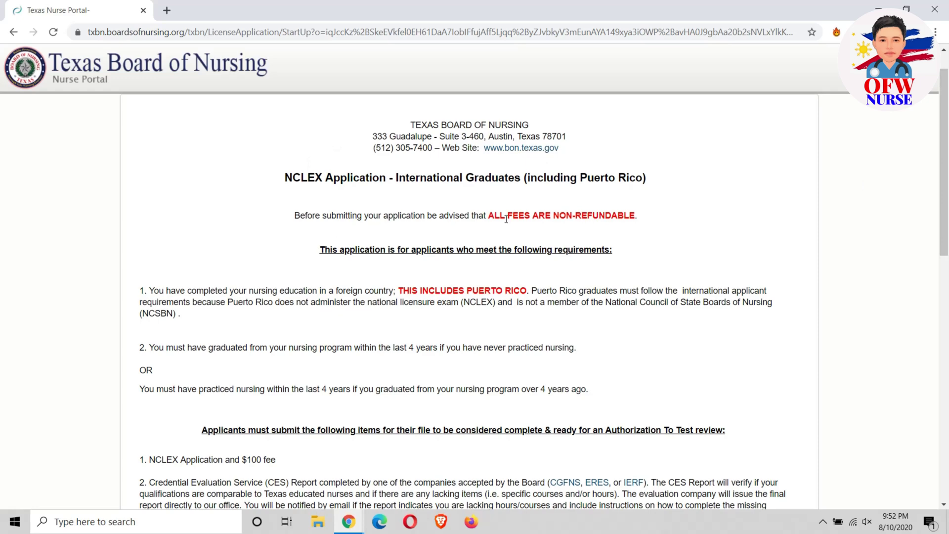
{"action": "scroll", "coordinate": [544, 212], "scroll_direction": "down", "scroll_amount": 2}
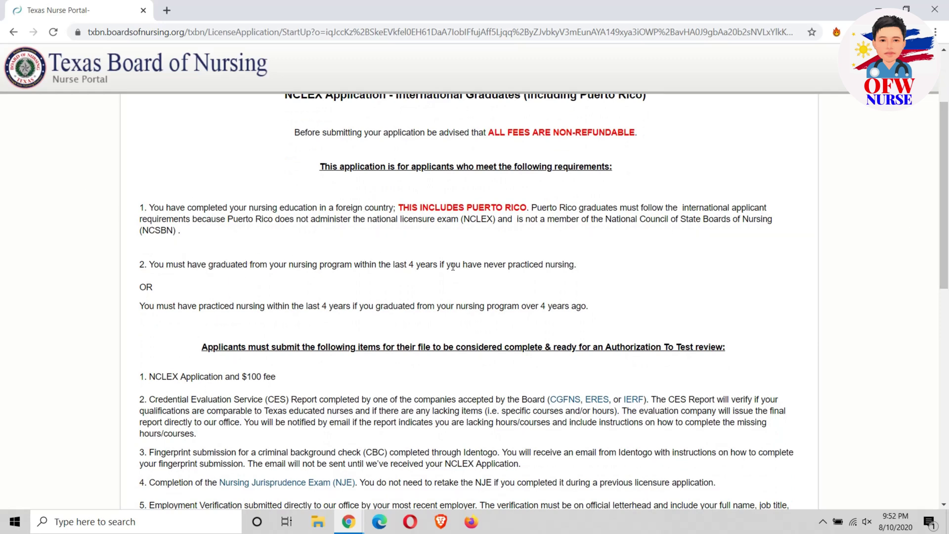
{"action": "left_click_drag", "start_coordinate": [944, 255], "coordinate": [948, 312]}
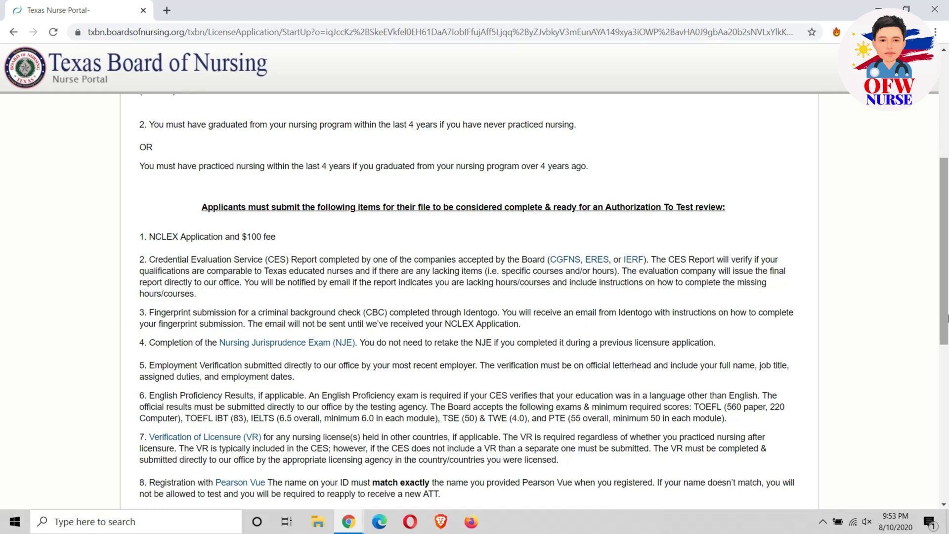
{"action": "left_click_drag", "start_coordinate": [945, 295], "coordinate": [948, 314]}
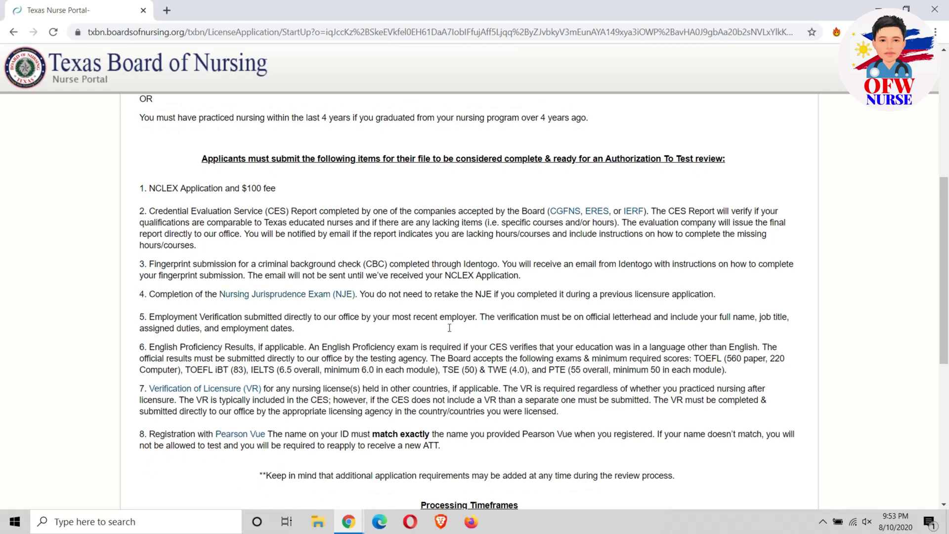
{"action": "left_click_drag", "start_coordinate": [948, 276], "coordinate": [948, 284]}
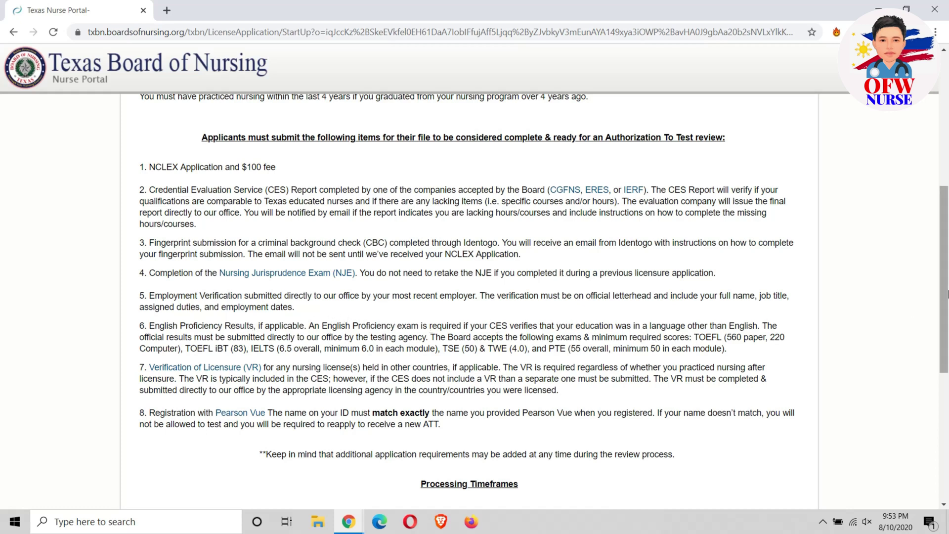
{"action": "left_click_drag", "start_coordinate": [948, 264], "coordinate": [948, 356]}
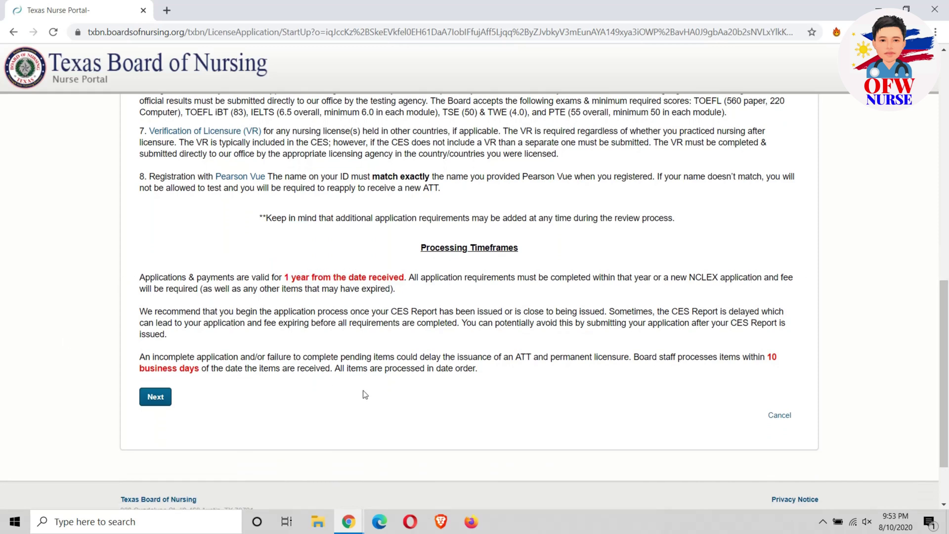
{"action": "left_click", "coordinate": [157, 397]}
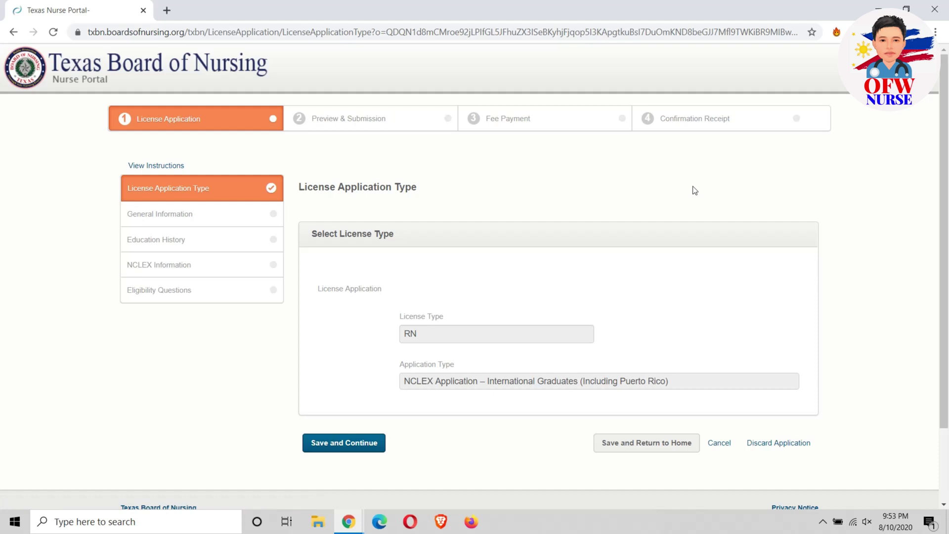
Save the RN license type, then set gender to Male and race to Asian.
{"action": "scroll", "coordinate": [908, 188], "scroll_direction": "down", "scroll_amount": 1}
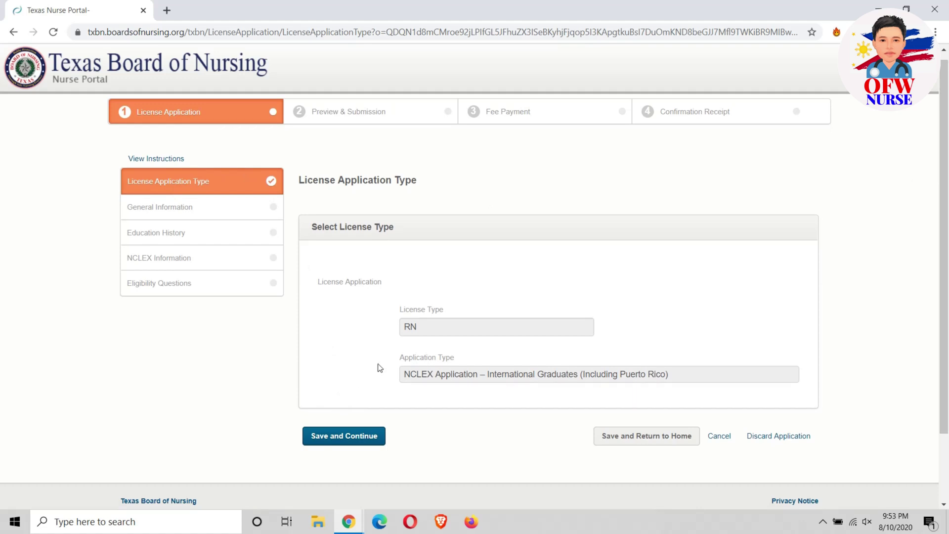
{"action": "left_click", "coordinate": [363, 445]}
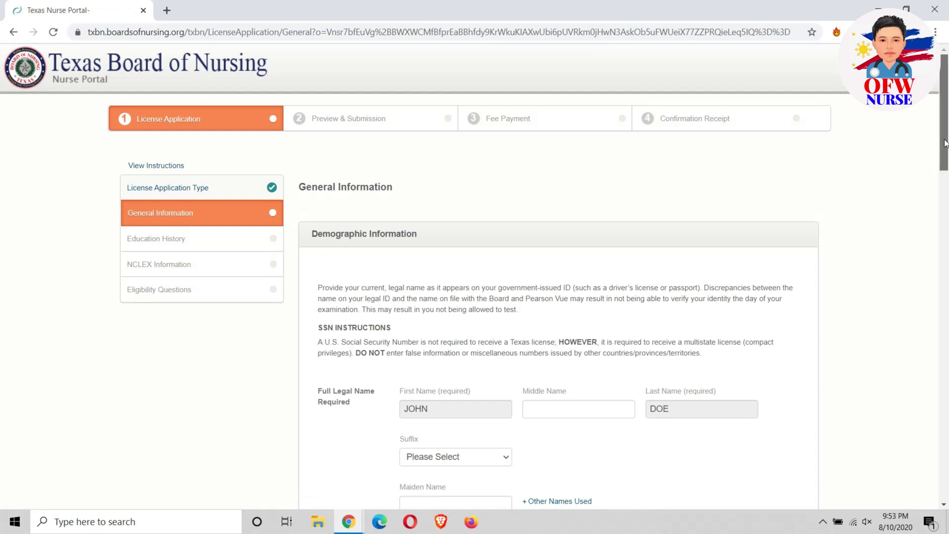
{"action": "left_click_drag", "start_coordinate": [947, 150], "coordinate": [948, 244]}
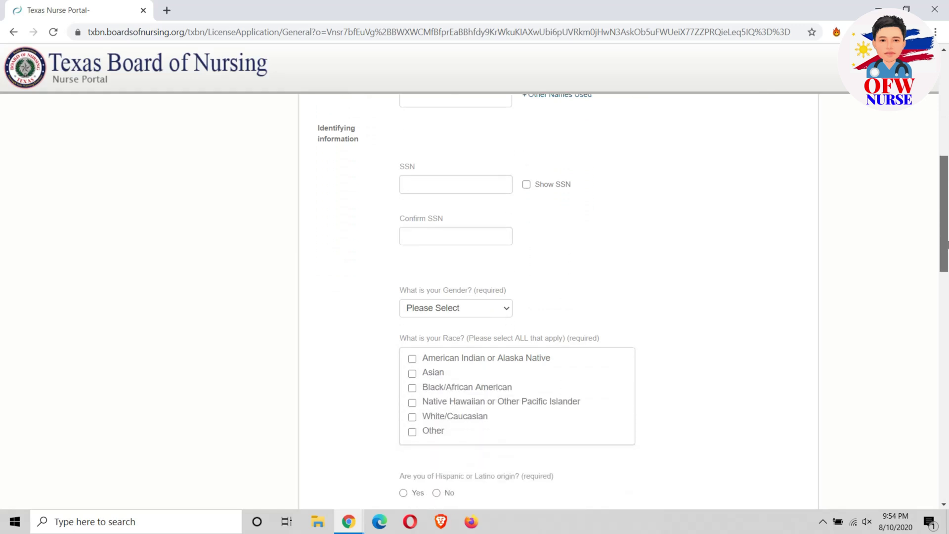
{"action": "left_click", "coordinate": [505, 317]}
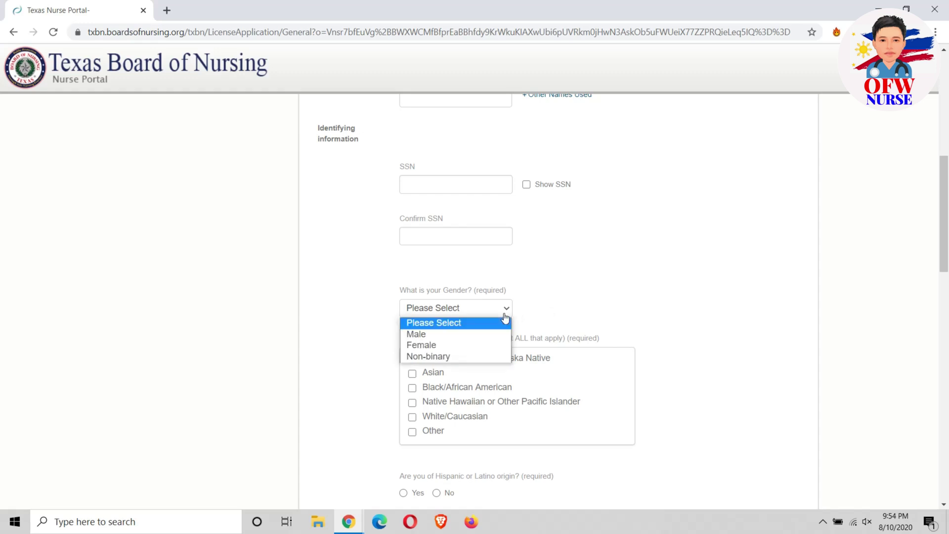
{"action": "left_click", "coordinate": [492, 333]}
{"action": "left_click", "coordinate": [947, 285]}
{"action": "left_click_drag", "start_coordinate": [946, 283], "coordinate": [943, 214]}
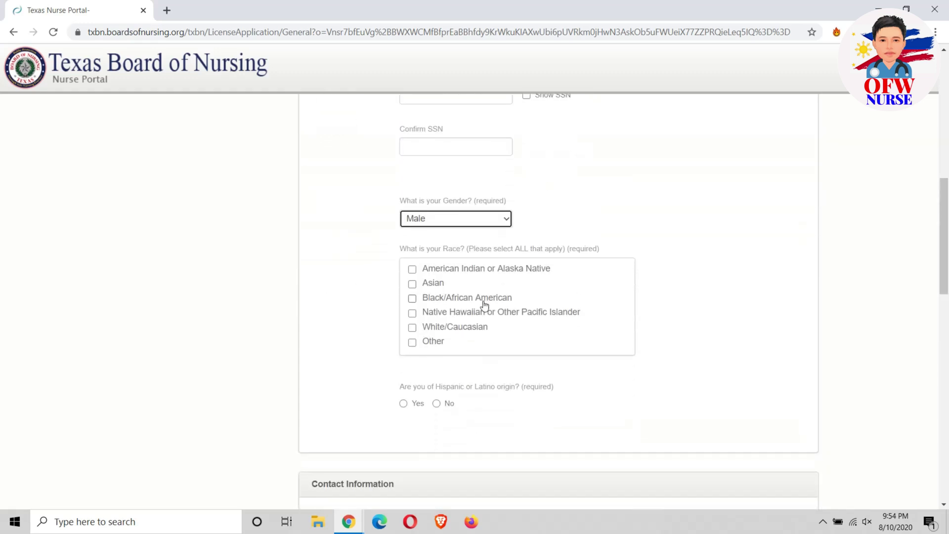
{"action": "left_click", "coordinate": [413, 284]}
Answer No to Hispanic or Latino origin and declare a Non-Compact State as primary residence.
{"action": "scroll", "coordinate": [945, 247], "scroll_direction": "down", "scroll_amount": 3}
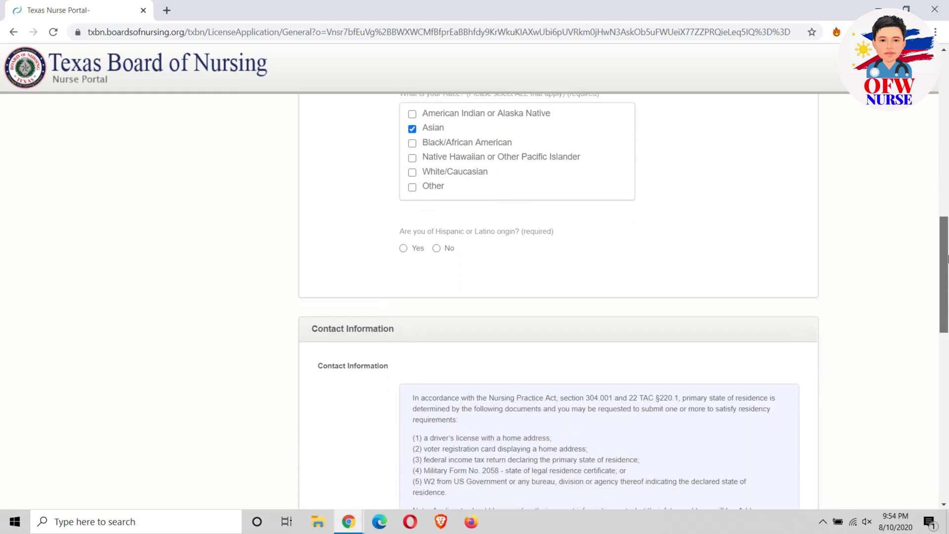
{"action": "left_click", "coordinate": [445, 249]}
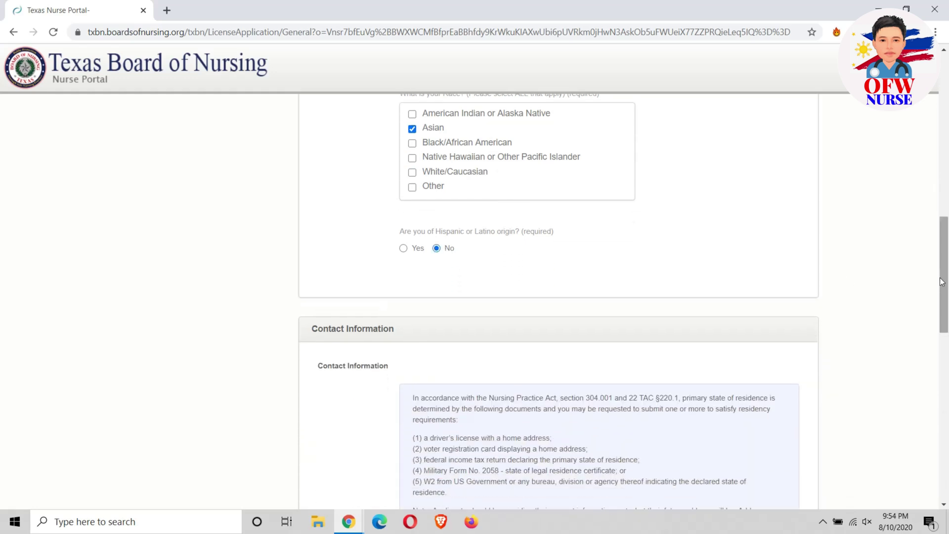
{"action": "left_click_drag", "start_coordinate": [942, 282], "coordinate": [948, 324]}
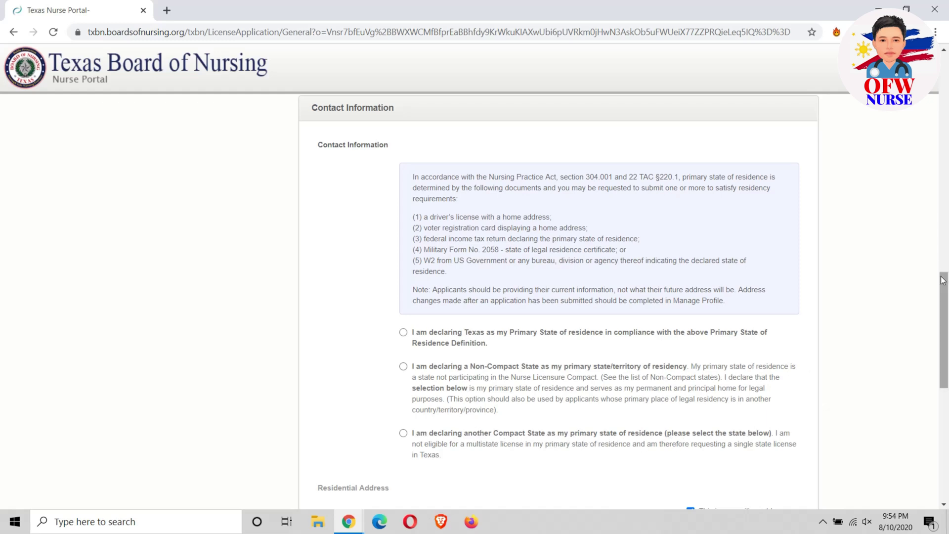
{"action": "scroll", "coordinate": [405, 239], "scroll_direction": "down", "scroll_amount": 3}
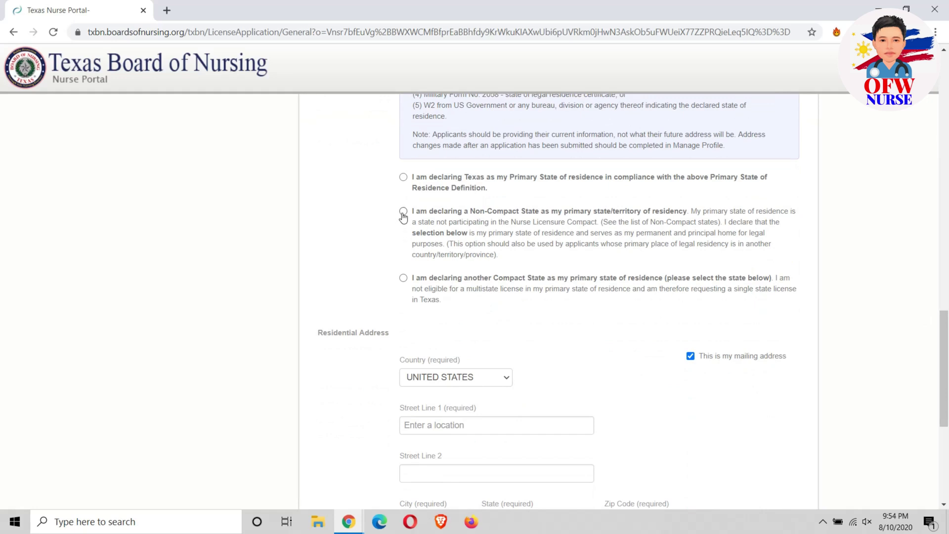
{"action": "left_click", "coordinate": [403, 212]}
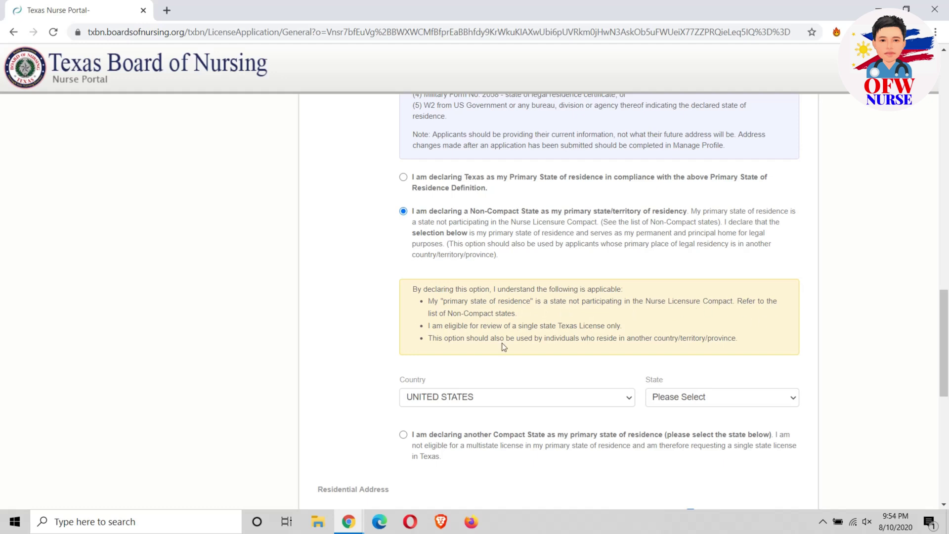
Set both the residence declaration country and the residential address country to PHILIPPINES.
{"action": "left_click_drag", "start_coordinate": [946, 370], "coordinate": [947, 383]}
{"action": "left_click_drag", "start_coordinate": [448, 178], "coordinate": [498, 189]}
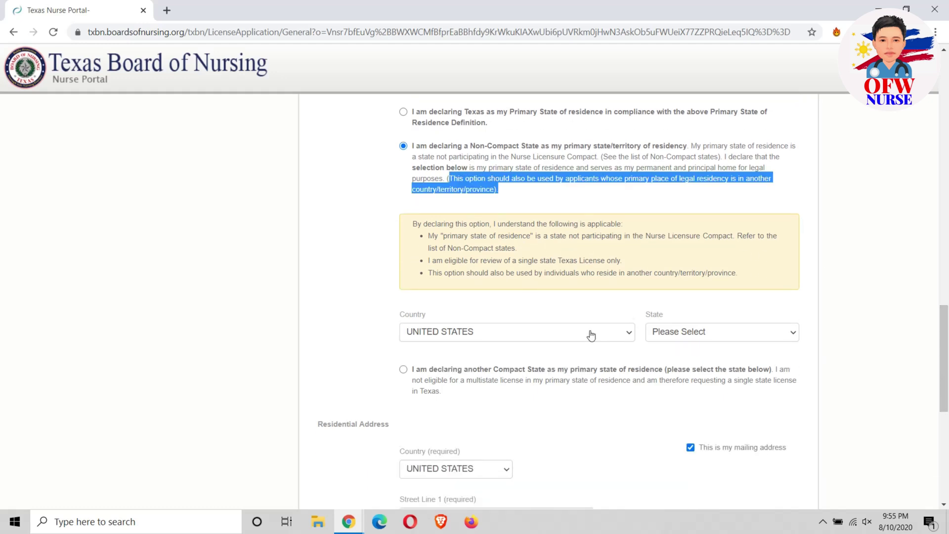
{"action": "left_click", "coordinate": [591, 335]}
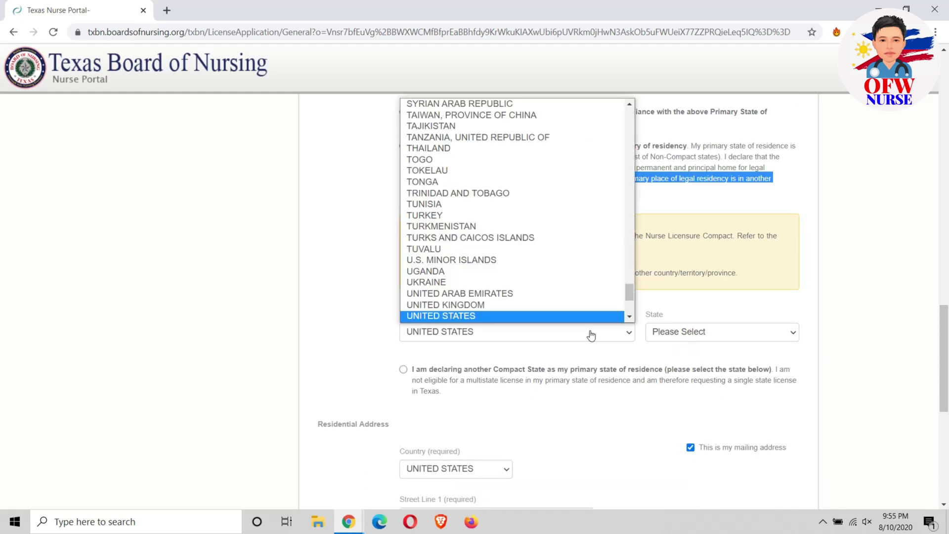
{"action": "type", "text": "phil"}
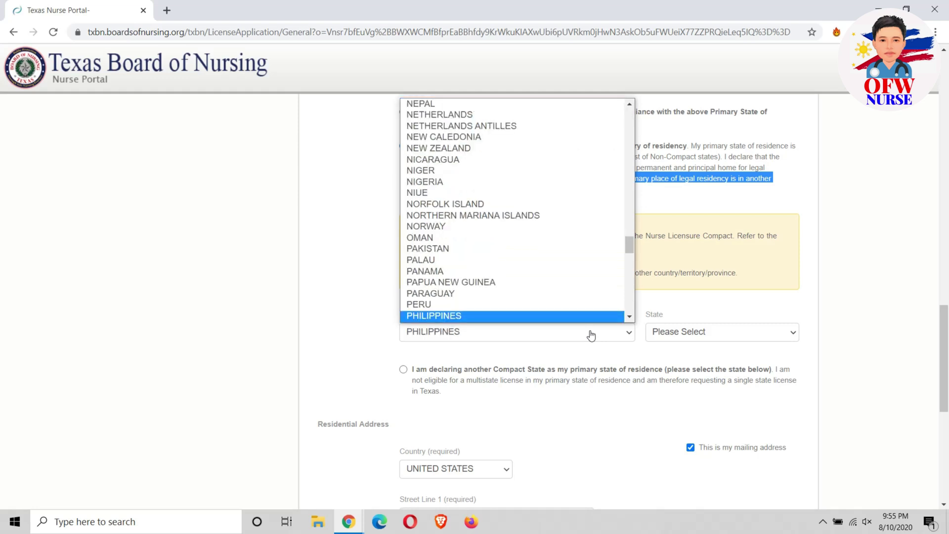
{"action": "key", "text": "Return"}
{"action": "scroll", "coordinate": [579, 331], "scroll_direction": "down", "scroll_amount": 5}
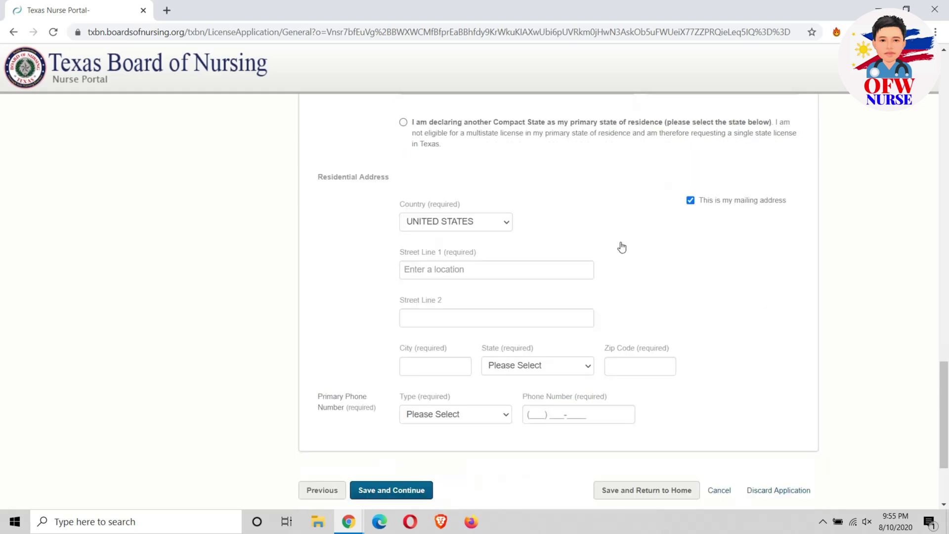
{"action": "left_click", "coordinate": [495, 228]}
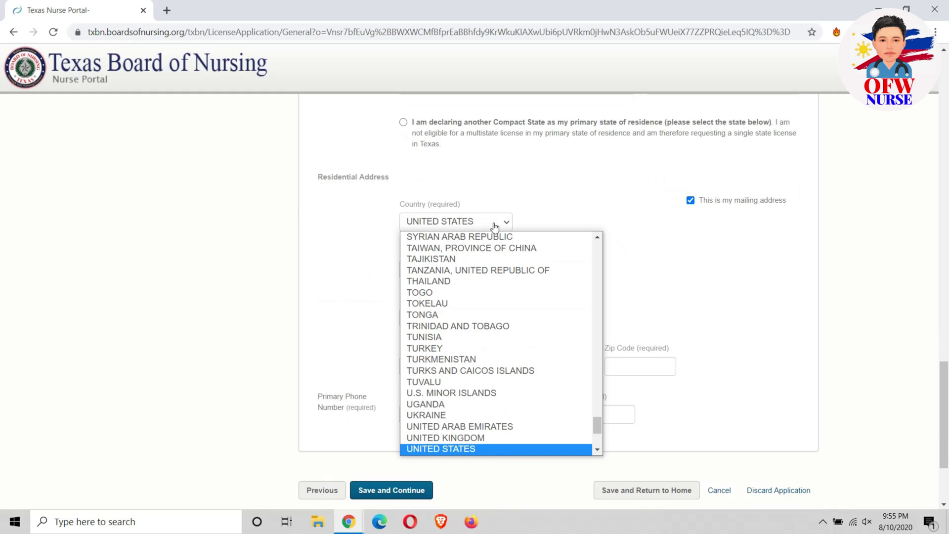
{"action": "type", "text": "phil"}
{"action": "key", "text": "Return"}
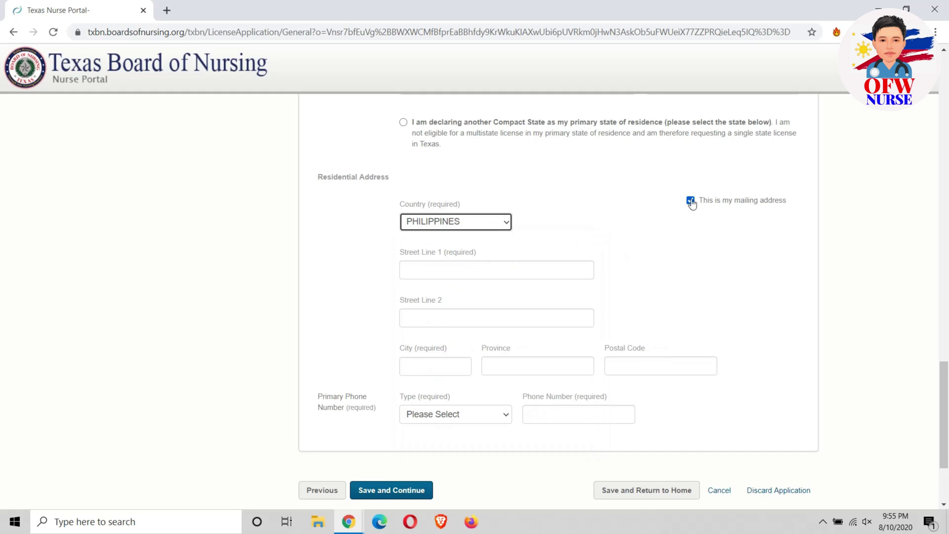
Enter the residential street line, city, province and postal code.
{"action": "left_click", "coordinate": [455, 272]}
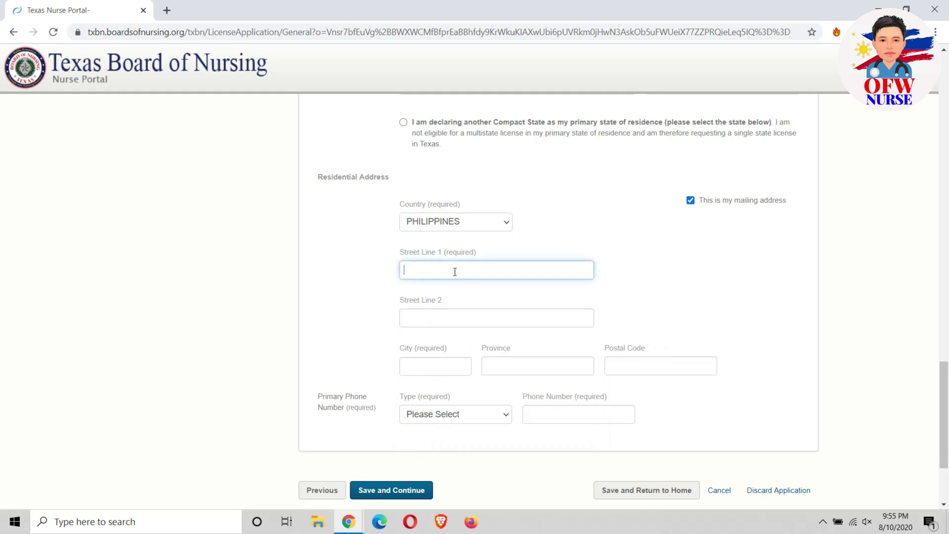
{"action": "type", "text": "1234"}
{"action": "type", "text": "balik balik street"}
{"action": "left_click", "coordinate": [438, 372]}
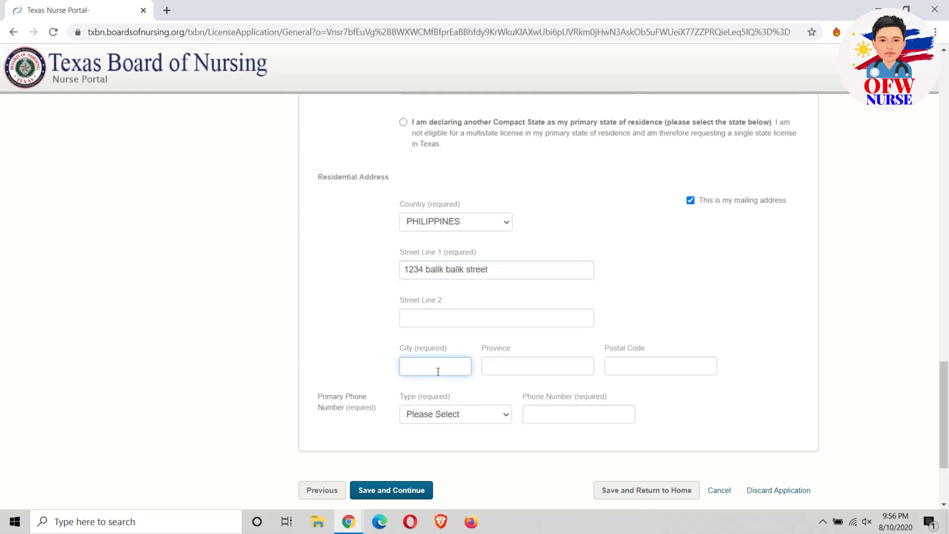
{"action": "type", "text": "QUEZON"}
{"action": "key", "text": "Tab"}
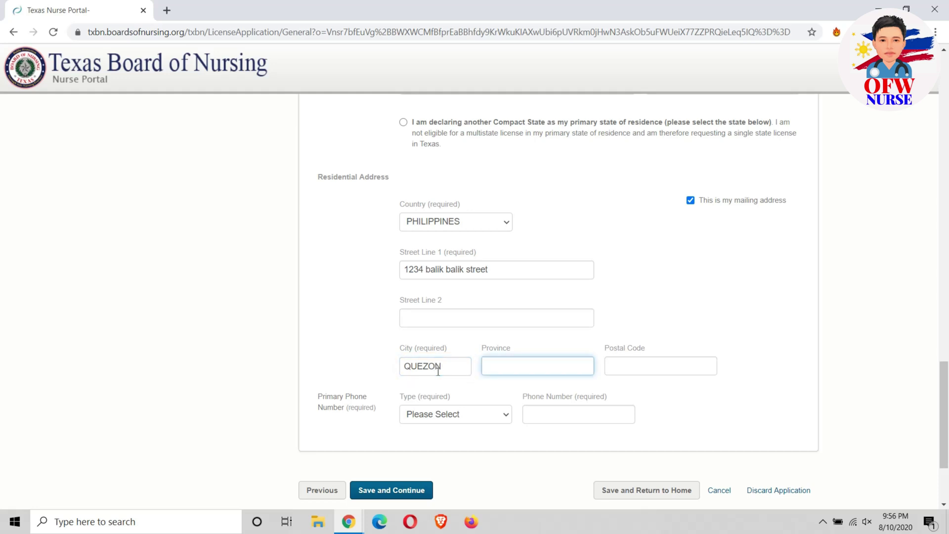
{"action": "type", "text": "NCR"}
{"action": "left_click", "coordinate": [682, 369]}
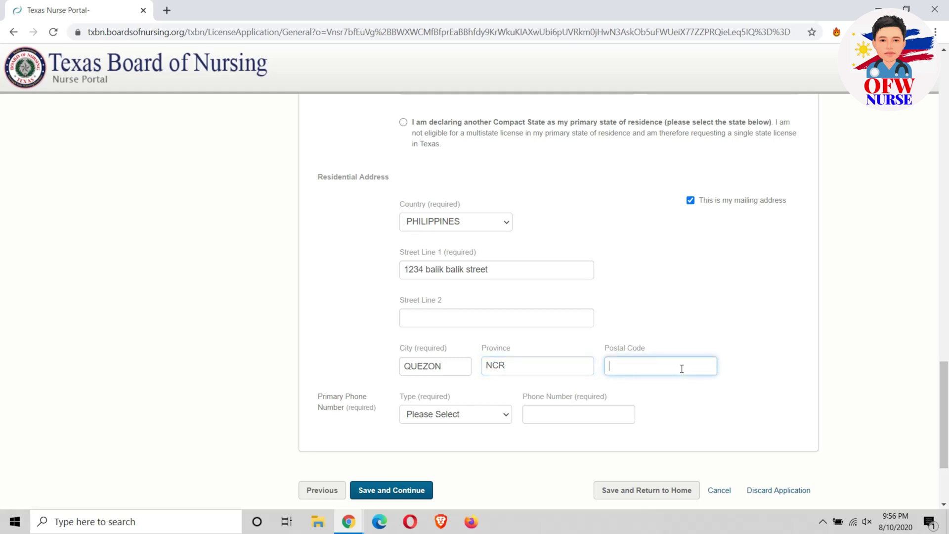
{"action": "type", "text": "1140"}
{"action": "scroll", "coordinate": [524, 336], "scroll_direction": "down", "scroll_amount": 3}
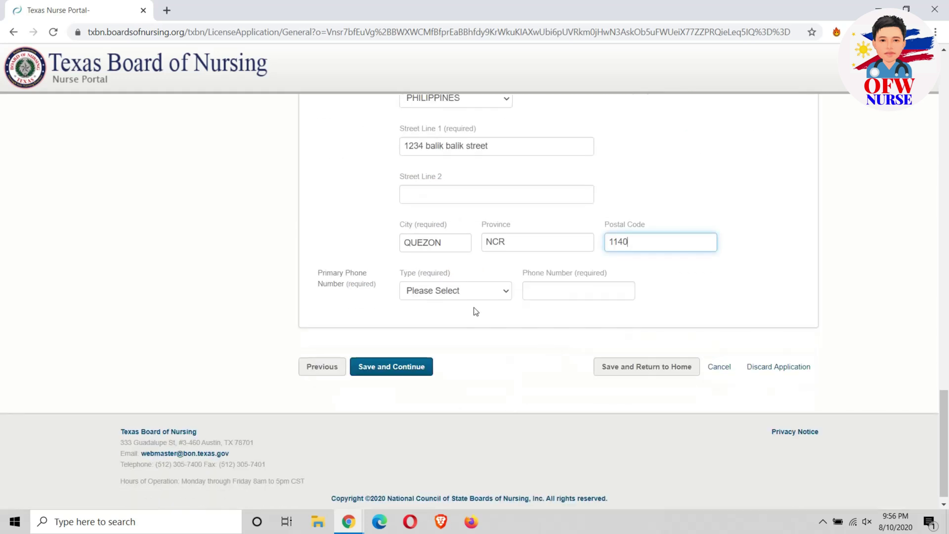
Set phone type to Cell, enter the cell phone number, and save General Information.
{"action": "left_click", "coordinate": [479, 293]}
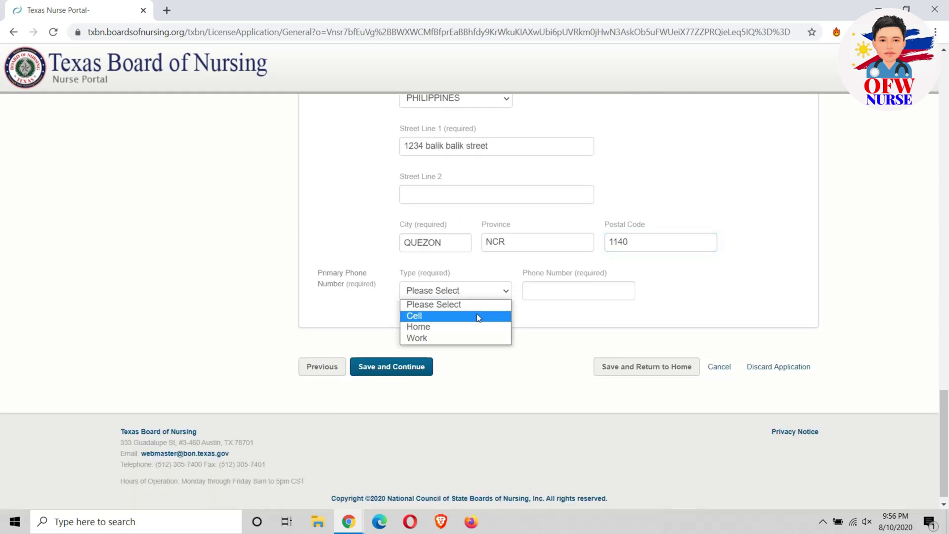
{"action": "left_click", "coordinate": [479, 315]}
{"action": "left_click", "coordinate": [559, 290]}
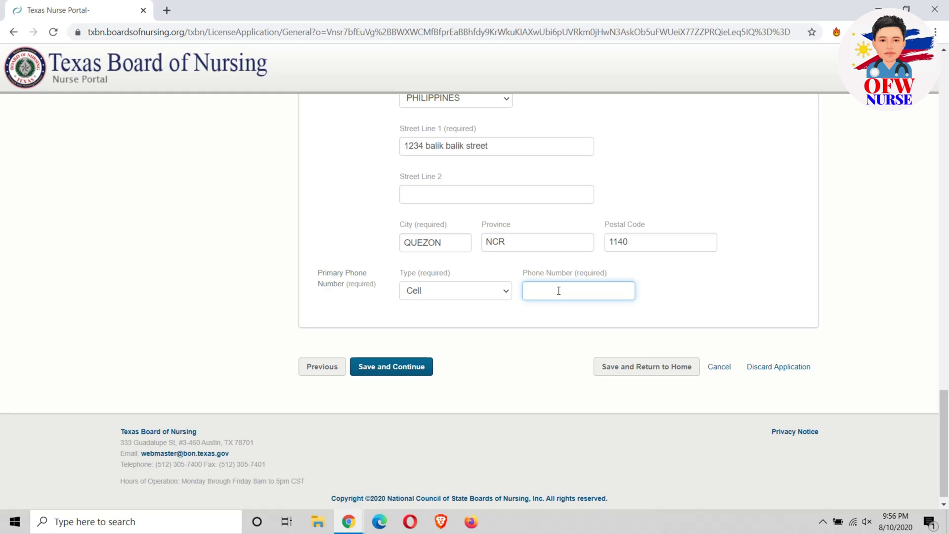
{"action": "left_click", "coordinate": [419, 368]}
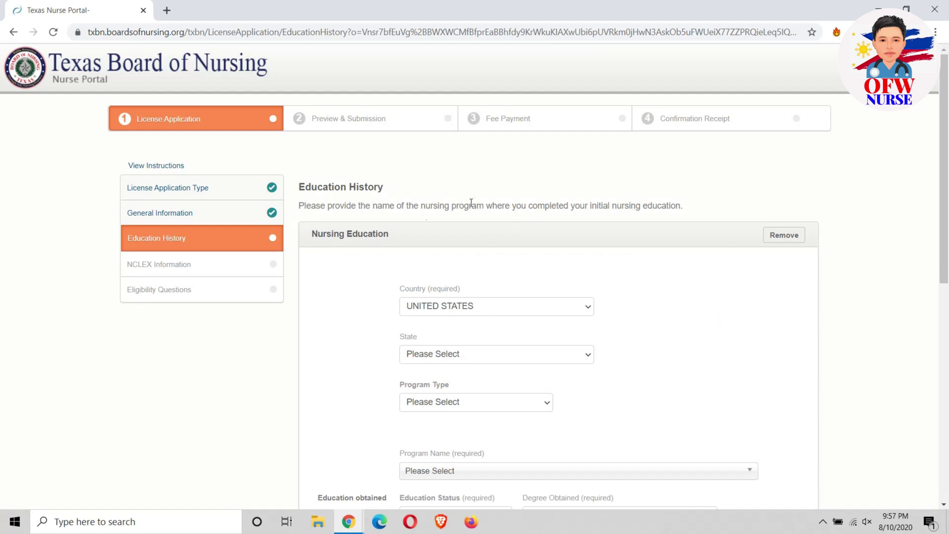
Set the nursing school's country to PHILIPPINES.
{"action": "scroll", "coordinate": [401, 220], "scroll_direction": "down", "scroll_amount": 3}
{"action": "scroll", "coordinate": [401, 220], "scroll_direction": "up", "scroll_amount": 3}
{"action": "scroll", "coordinate": [663, 270], "scroll_direction": "down", "scroll_amount": 3}
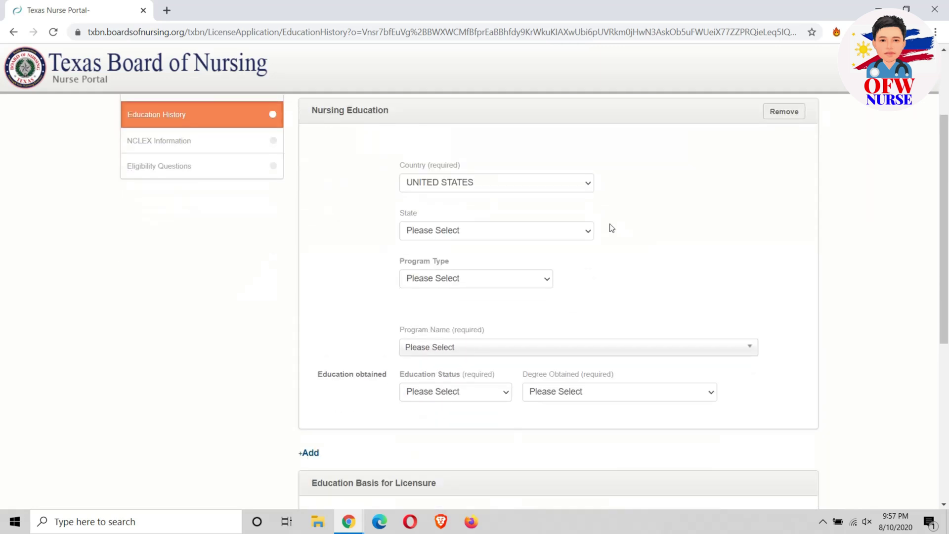
{"action": "left_click", "coordinate": [571, 190]}
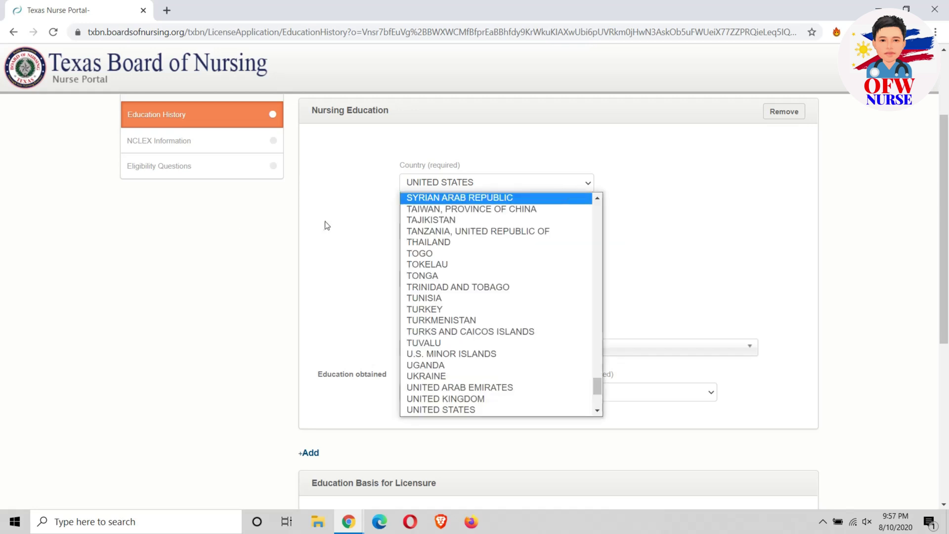
{"action": "left_click", "coordinate": [430, 191]}
{"action": "left_click", "coordinate": [545, 174]}
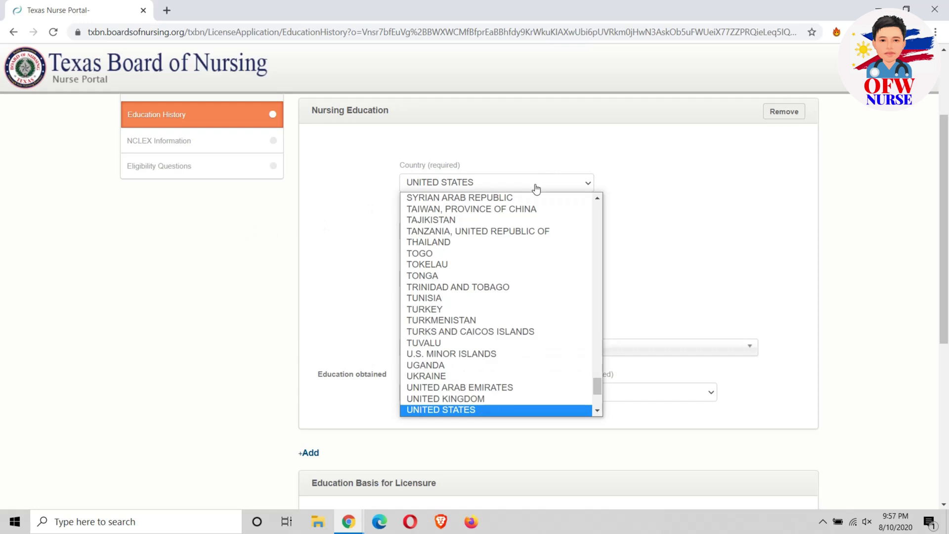
{"action": "type", "text": "ph"}
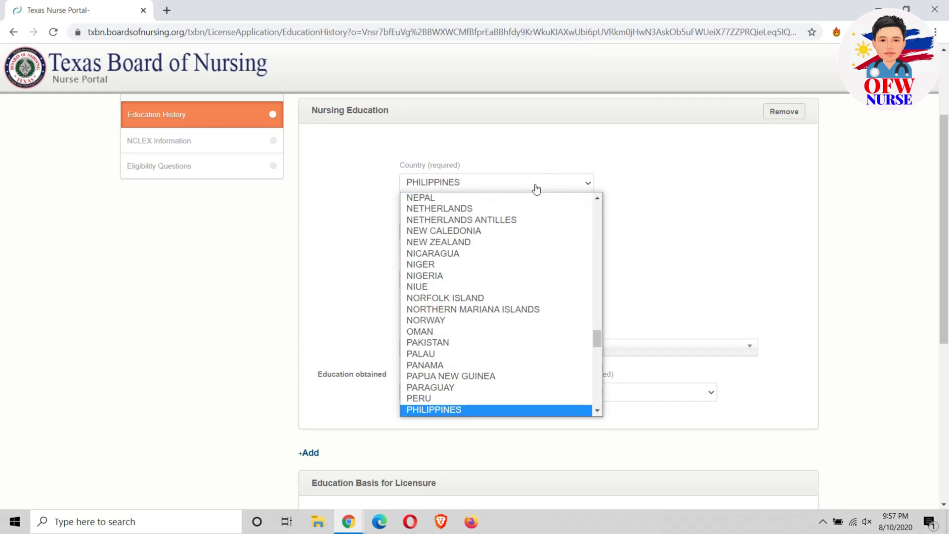
{"action": "left_click", "coordinate": [496, 410]}
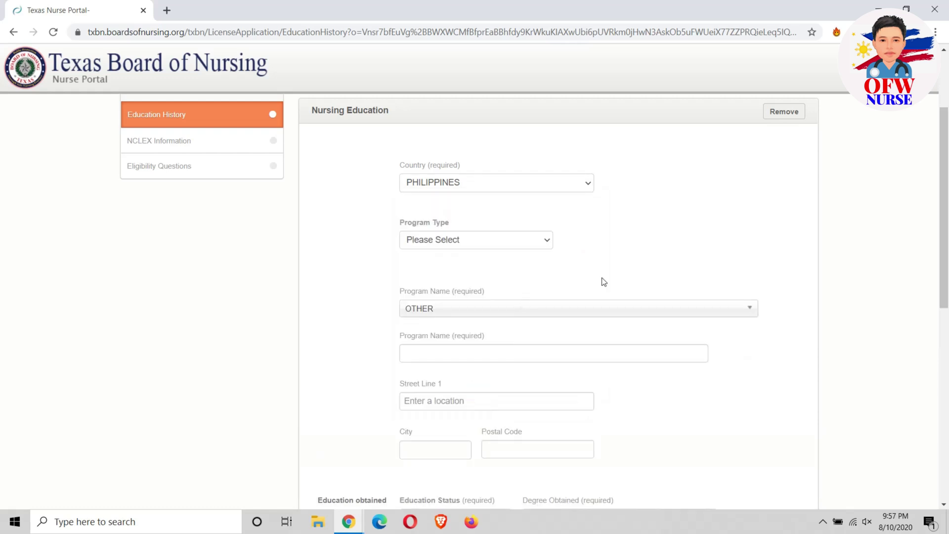
Choose program type RN and program name OTHER, specified as 'BACHELOR OF SCIENCE IN NURSING'.
{"action": "left_click", "coordinate": [546, 241]}
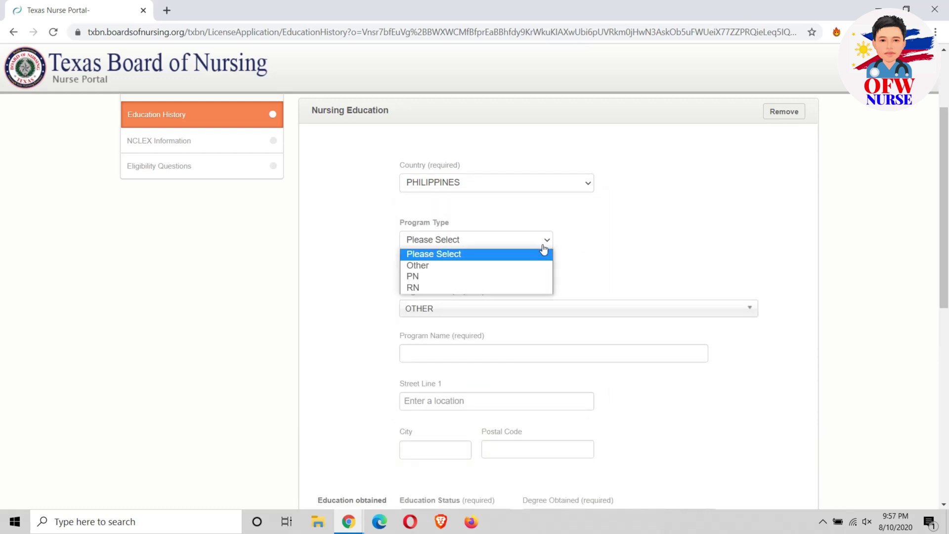
{"action": "left_click", "coordinate": [508, 288]}
{"action": "scroll", "coordinate": [815, 265], "scroll_direction": "down", "scroll_amount": 3}
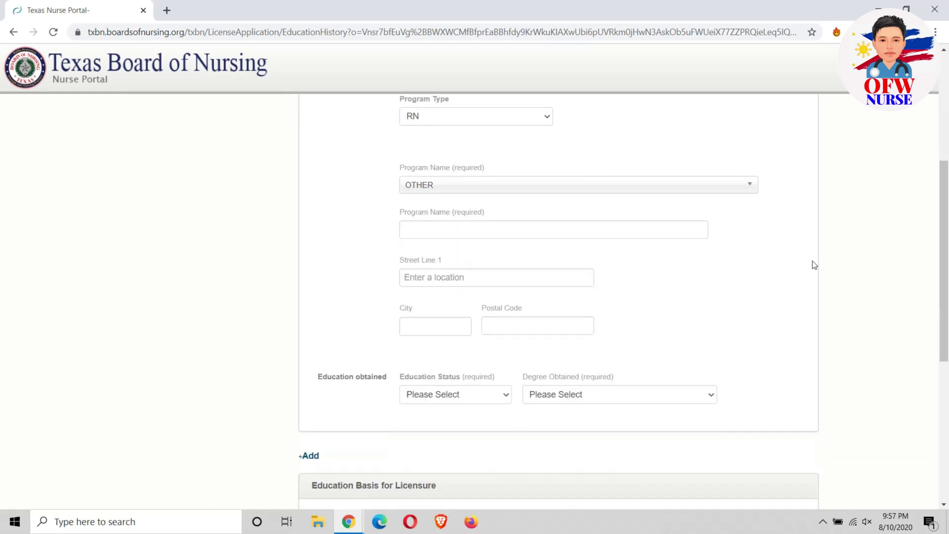
{"action": "left_click", "coordinate": [686, 196]}
{"action": "left_click", "coordinate": [686, 189]}
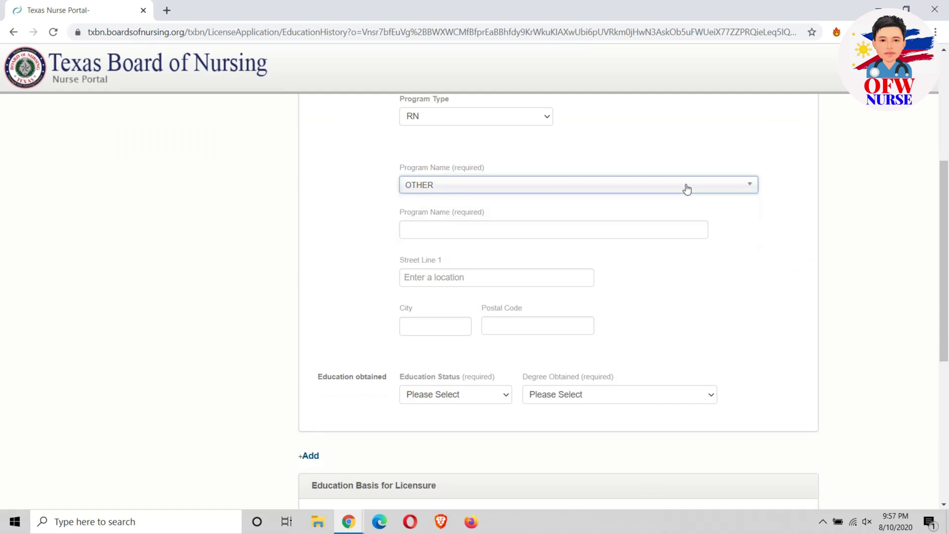
{"action": "left_click", "coordinate": [647, 235]}
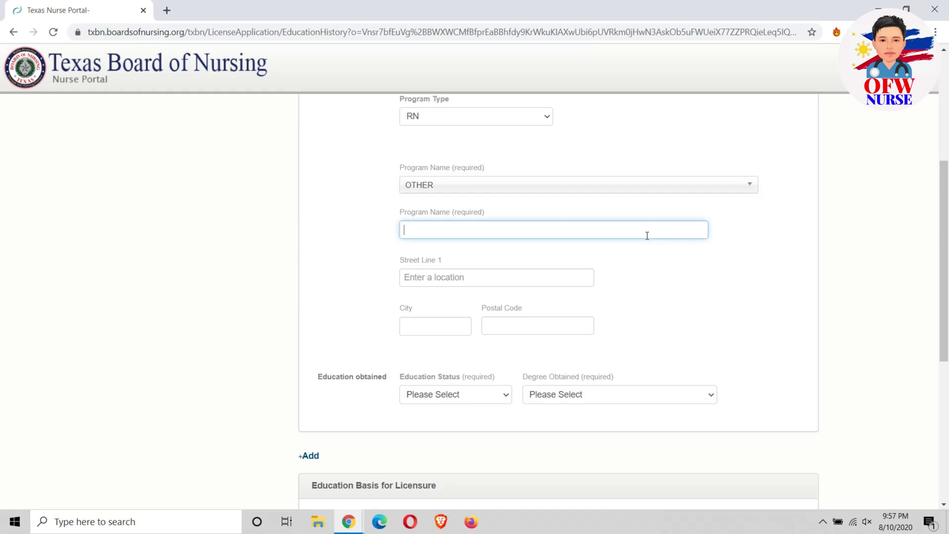
{"action": "type", "text": "BACHELOR OF SCIENCE IN"}
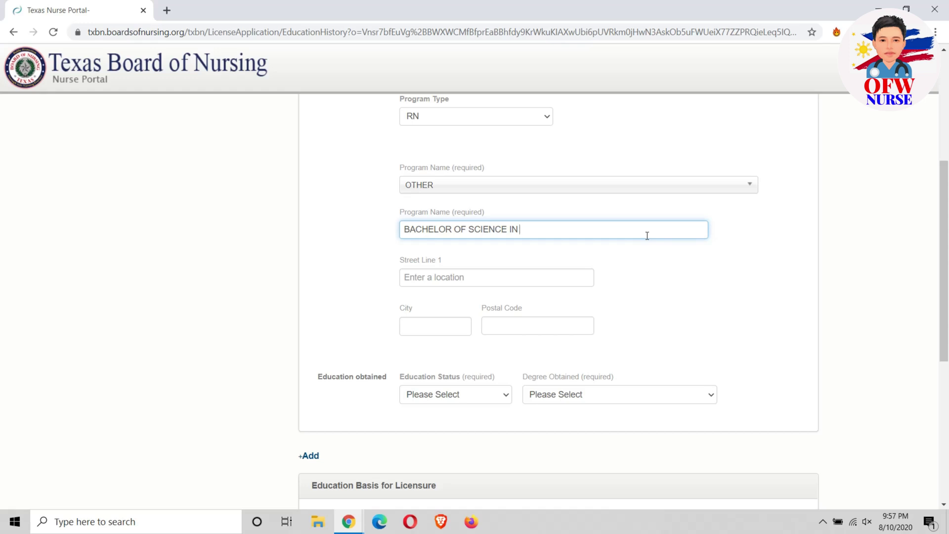
{"action": "type", "text": "NURSING"}
{"action": "scroll", "coordinate": [650, 263], "scroll_direction": "down", "scroll_amount": 2}
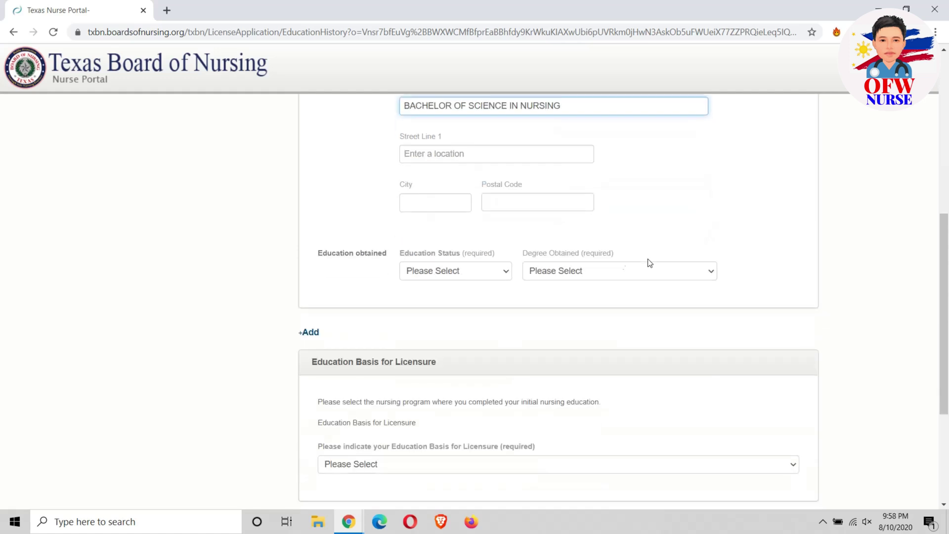
Mark the education as Graduated with a Baccalaureate Degree-Nursing in 04/2012.
{"action": "left_click", "coordinate": [504, 271]}
{"action": "left_click", "coordinate": [502, 308]}
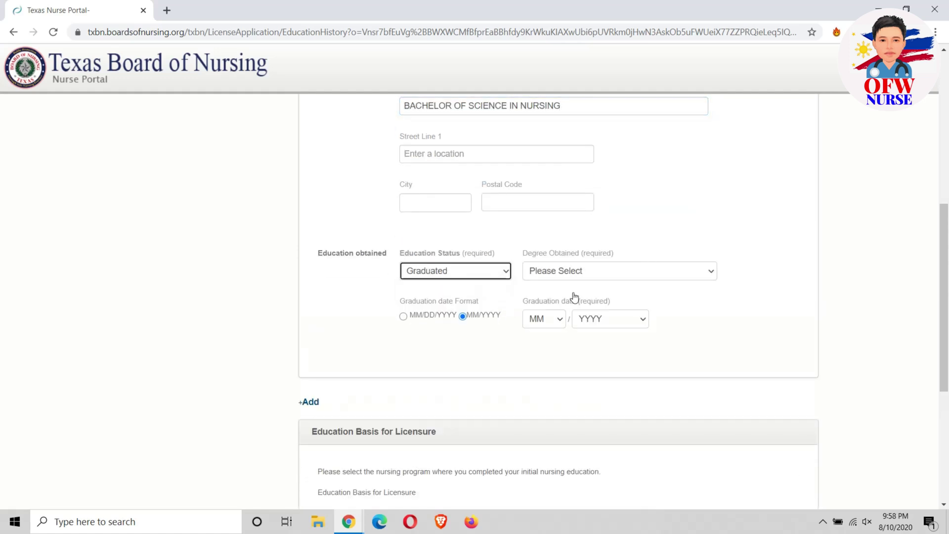
{"action": "left_click", "coordinate": [611, 273]}
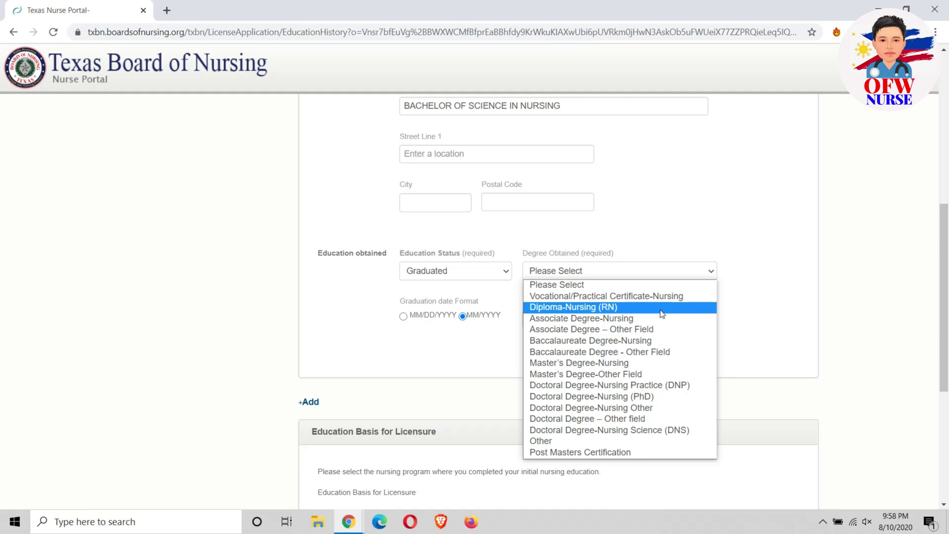
{"action": "left_click", "coordinate": [605, 340]}
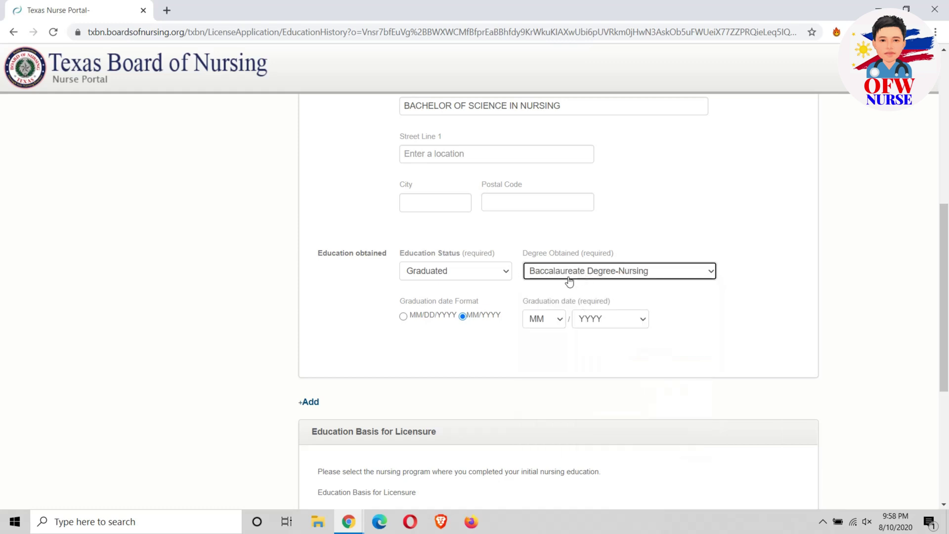
{"action": "left_click", "coordinate": [555, 328]}
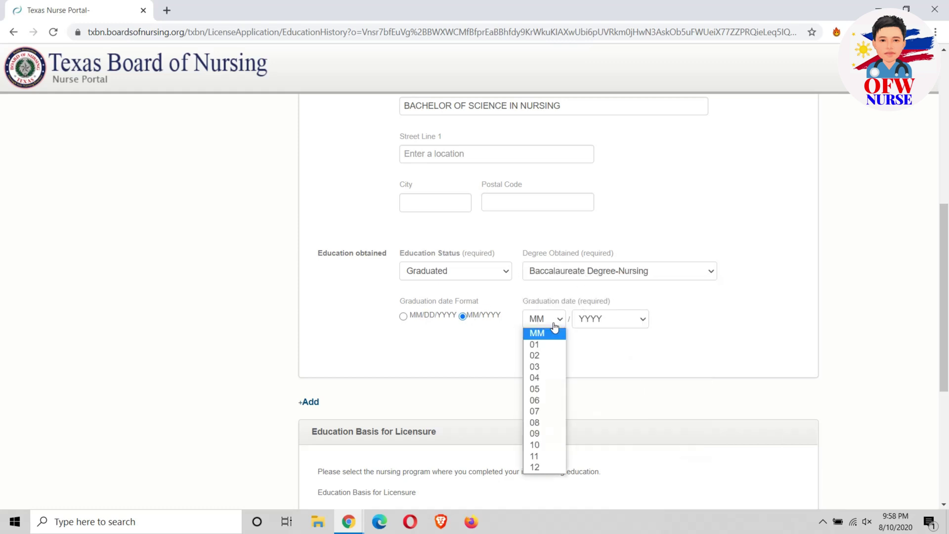
{"action": "left_click", "coordinate": [550, 379]}
{"action": "left_click", "coordinate": [635, 320]}
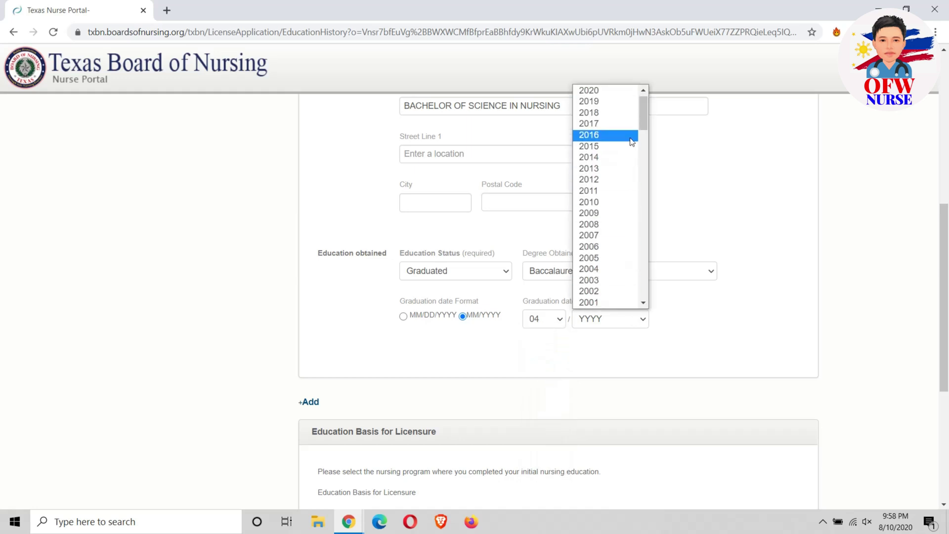
{"action": "left_click", "coordinate": [630, 179]}
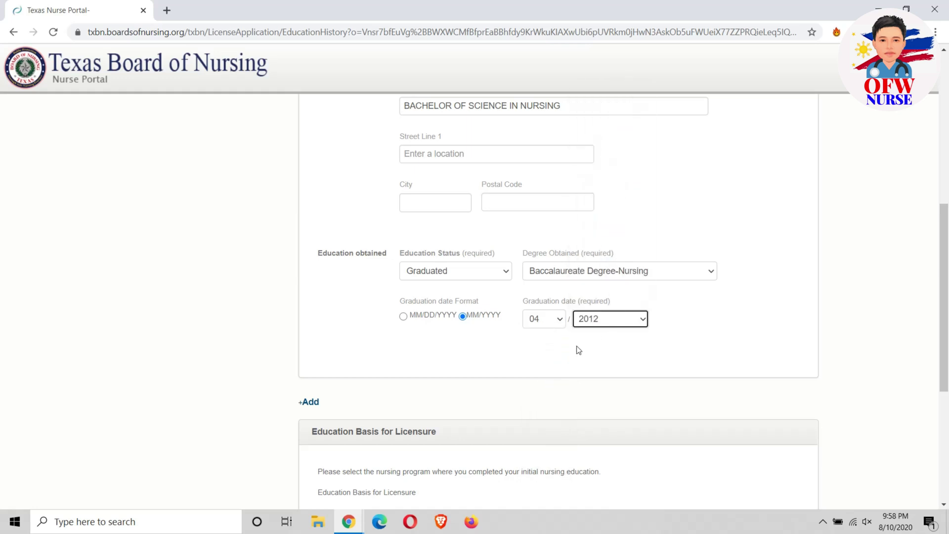
{"action": "scroll", "coordinate": [567, 357], "scroll_direction": "down", "scroll_amount": 2}
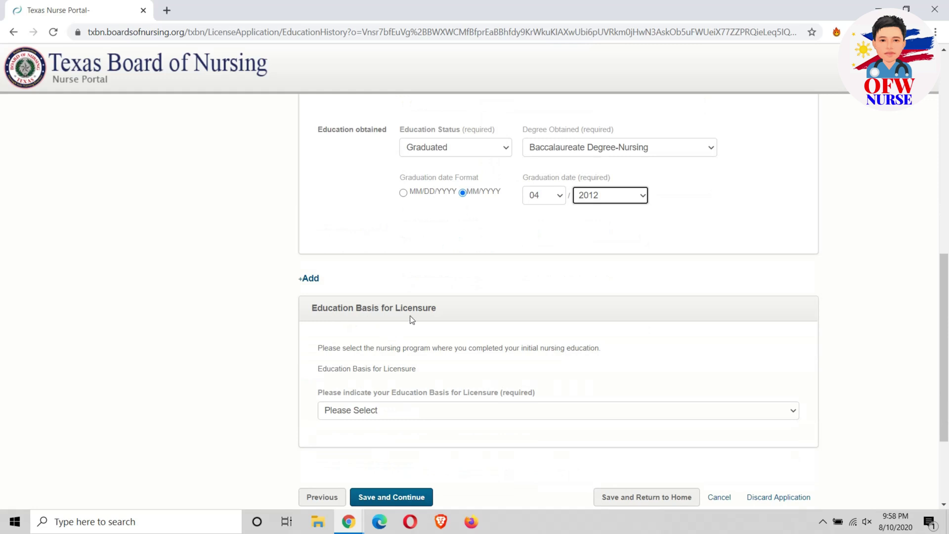
Choose BACHELOR OF SCIENCE IN NURSING as the licensure basis and save the education history.
{"action": "left_click", "coordinate": [453, 416]}
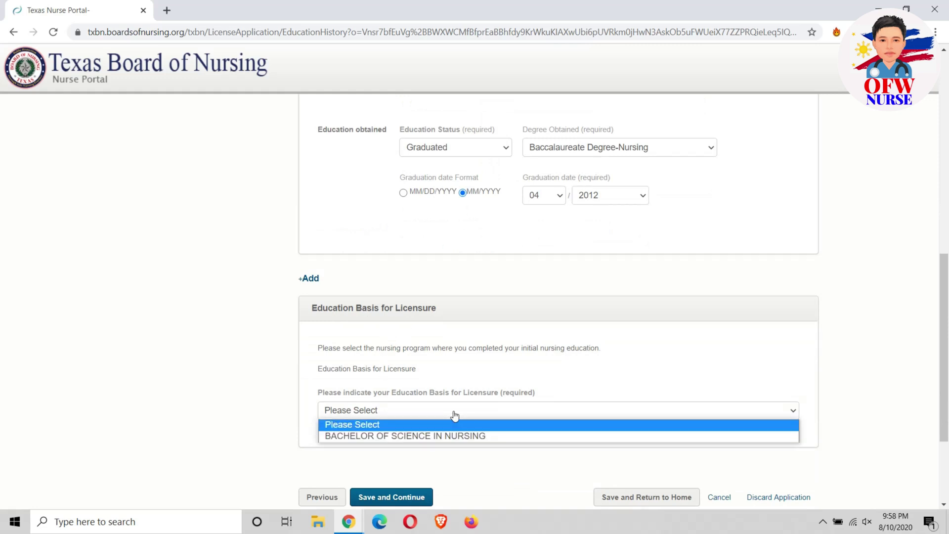
{"action": "left_click", "coordinate": [493, 436]}
{"action": "scroll", "coordinate": [885, 358], "scroll_direction": "up", "scroll_amount": 4}
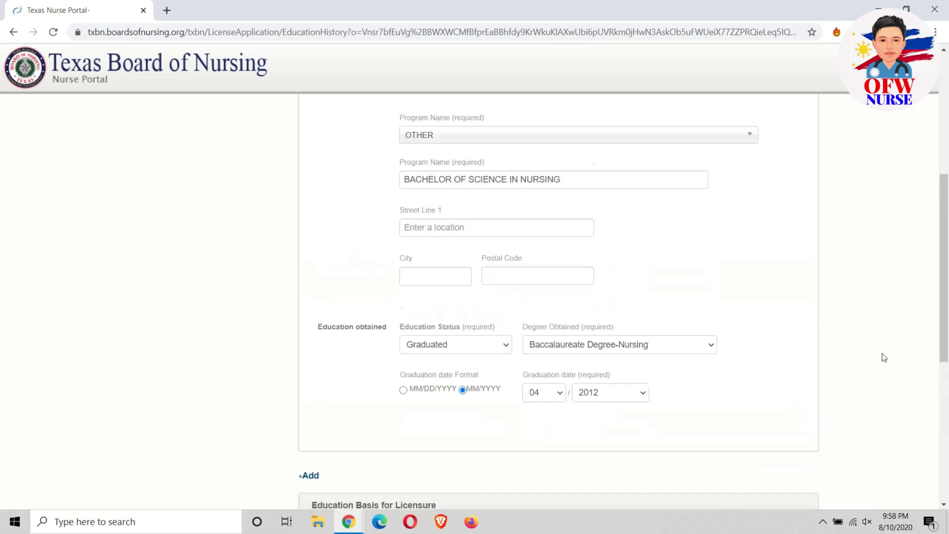
{"action": "scroll", "coordinate": [885, 358], "scroll_direction": "up", "scroll_amount": 6}
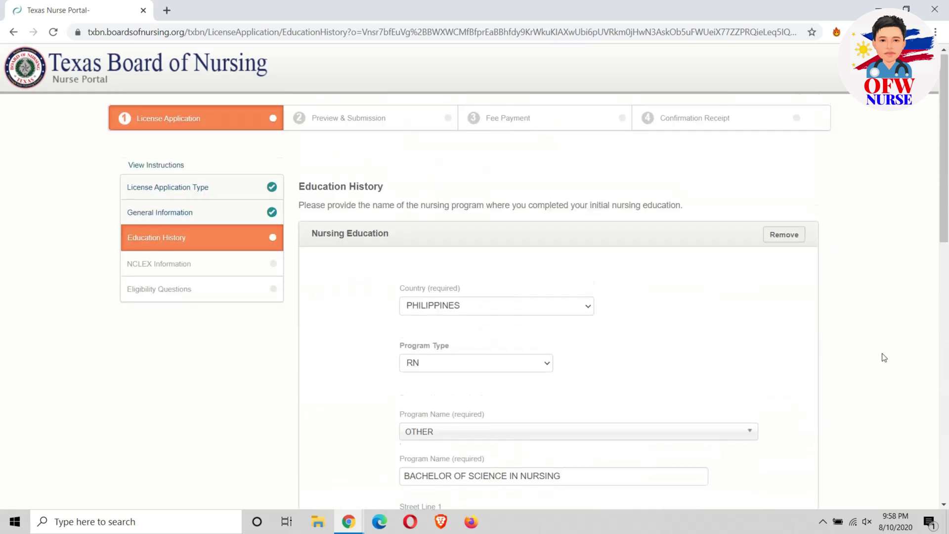
{"action": "scroll", "coordinate": [884, 358], "scroll_direction": "down", "scroll_amount": 5}
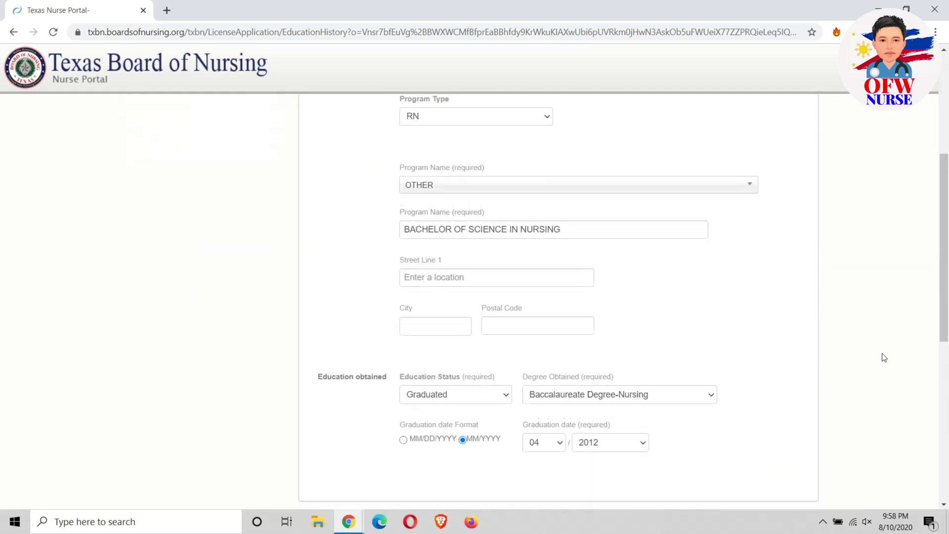
{"action": "scroll", "coordinate": [885, 357], "scroll_direction": "down", "scroll_amount": 8}
{"action": "left_click", "coordinate": [382, 379]}
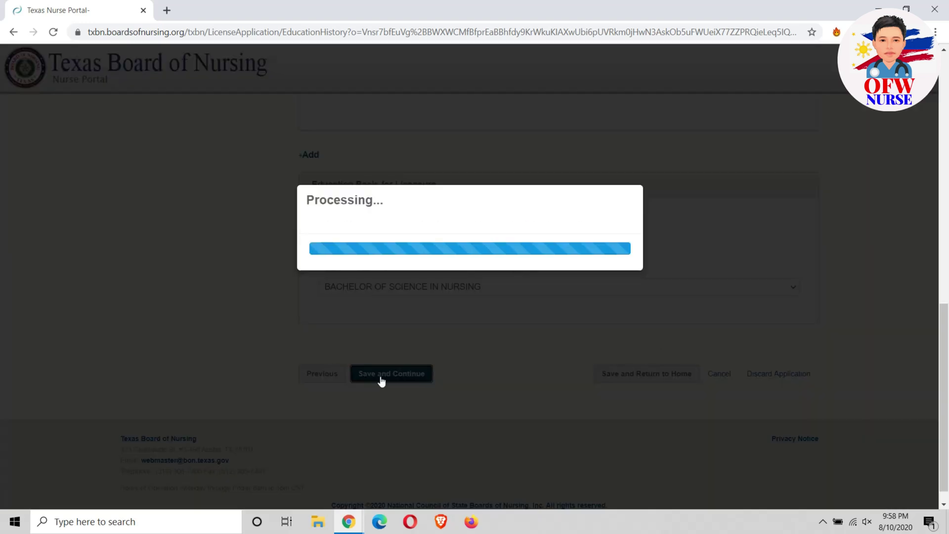
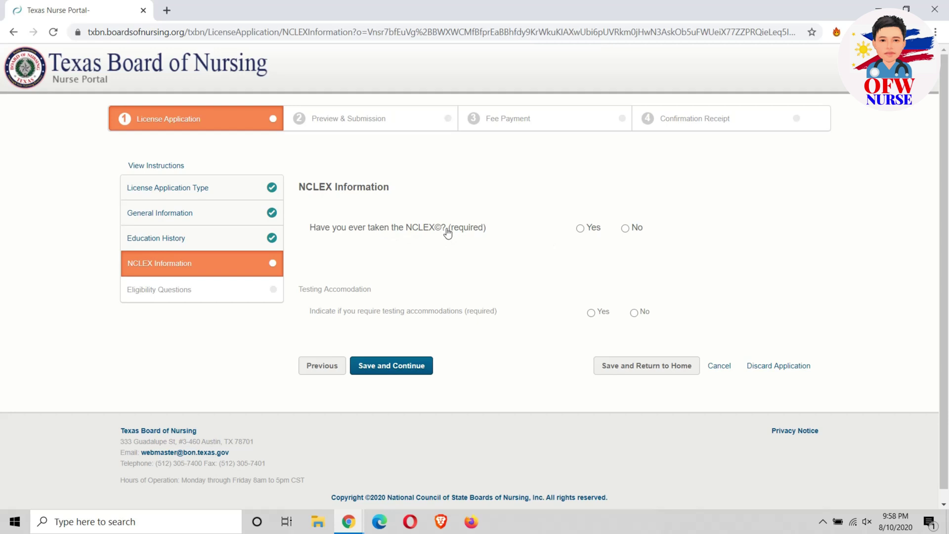
Answer No to having taken the NCLEX and No to testing accommodations, then save and continue.
{"action": "left_click", "coordinate": [626, 228]}
{"action": "left_click", "coordinate": [413, 371]}
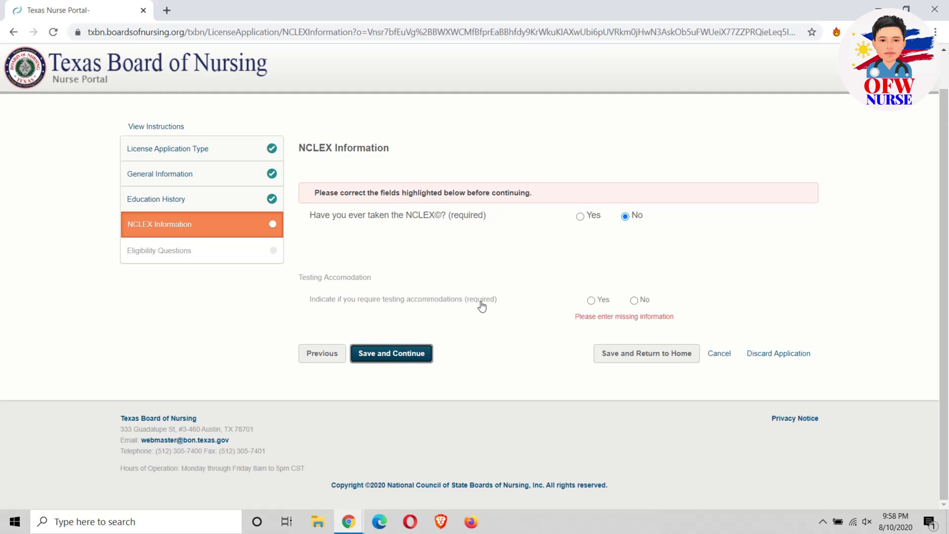
{"action": "left_click", "coordinate": [591, 301]}
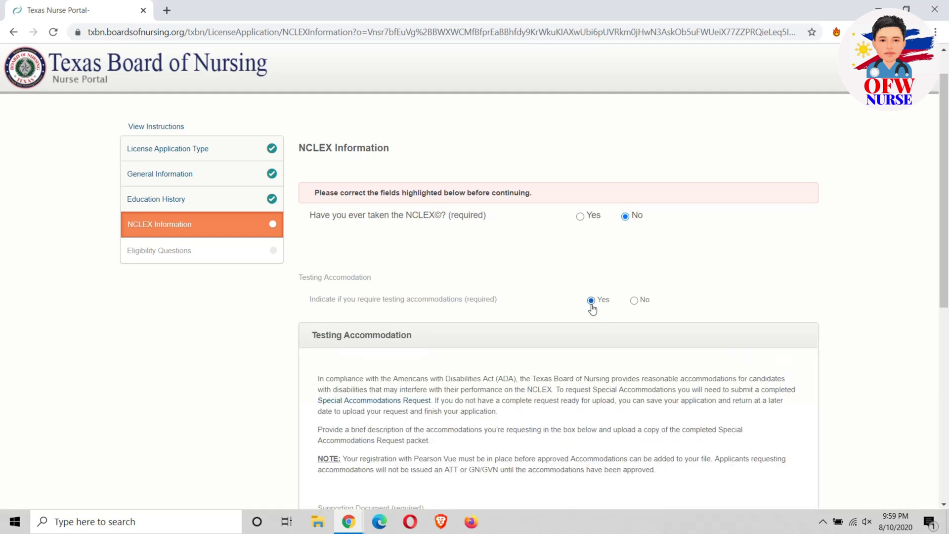
{"action": "scroll", "coordinate": [766, 313], "scroll_direction": "down", "scroll_amount": 3}
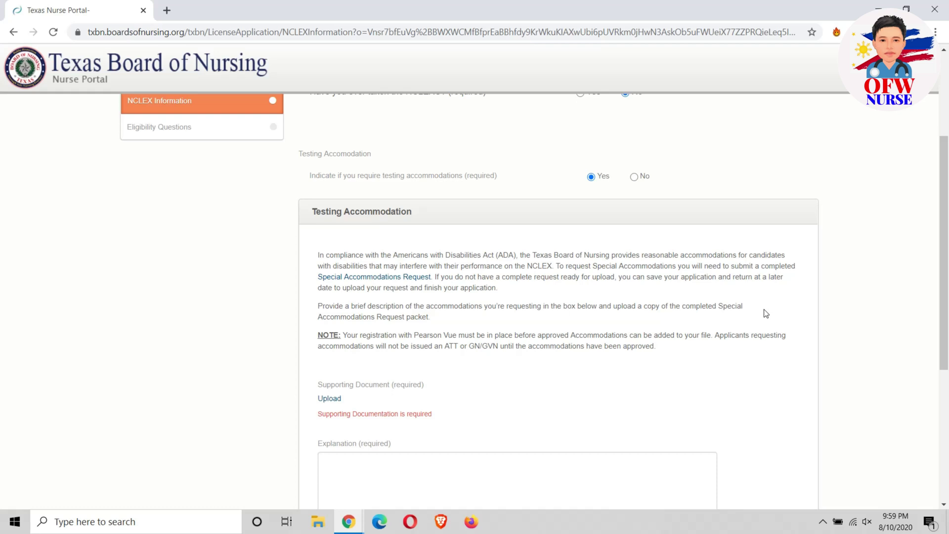
{"action": "scroll", "coordinate": [766, 314], "scroll_direction": "down", "scroll_amount": 3}
{"action": "scroll", "coordinate": [766, 314], "scroll_direction": "up", "scroll_amount": 3}
{"action": "left_click", "coordinate": [634, 177]}
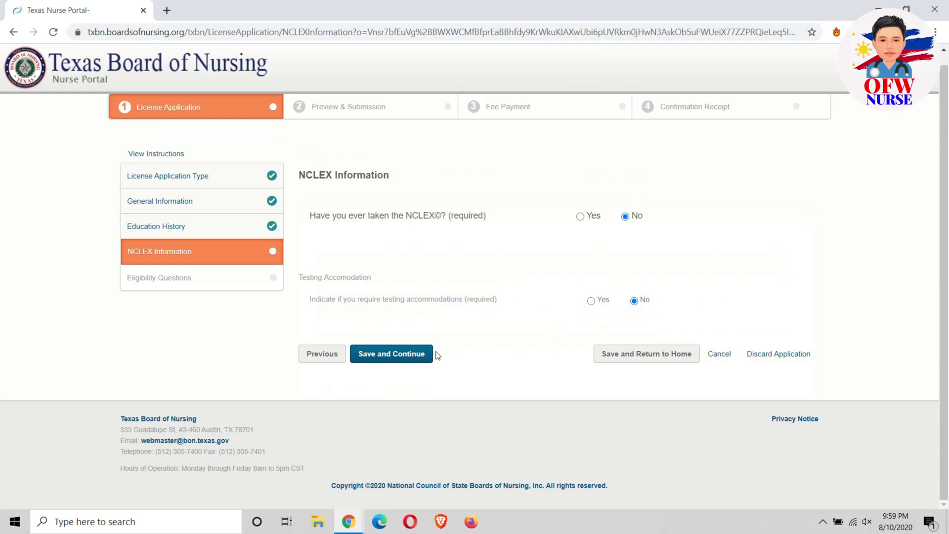
{"action": "left_click", "coordinate": [387, 357]}
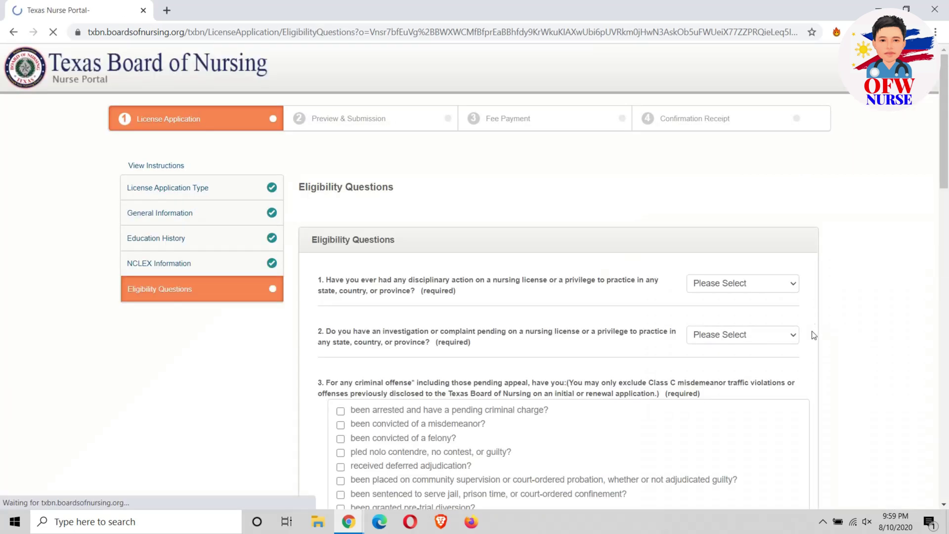
Answer No to eligibility questions 1 and 2.
{"action": "scroll", "coordinate": [769, 192], "scroll_direction": "down", "scroll_amount": 2}
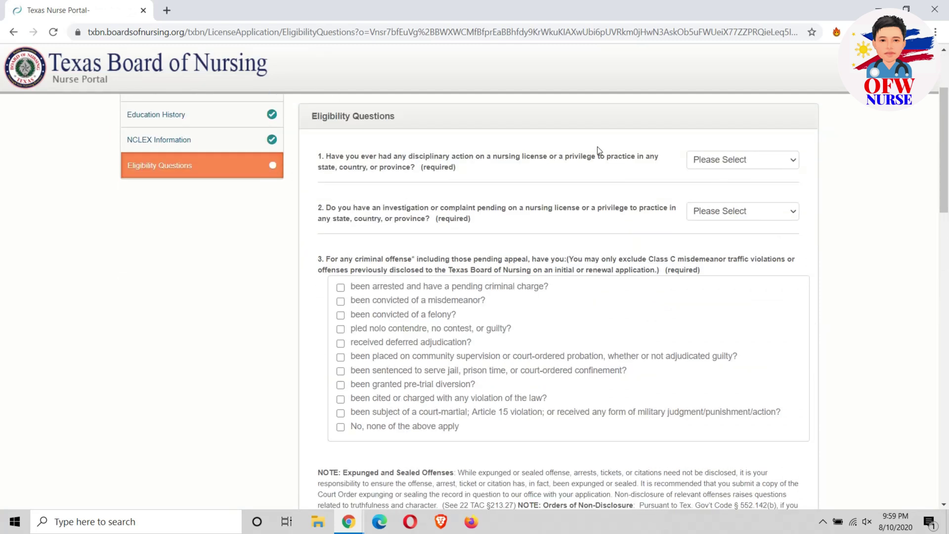
{"action": "left_click", "coordinate": [705, 165]}
{"action": "left_click", "coordinate": [710, 192]}
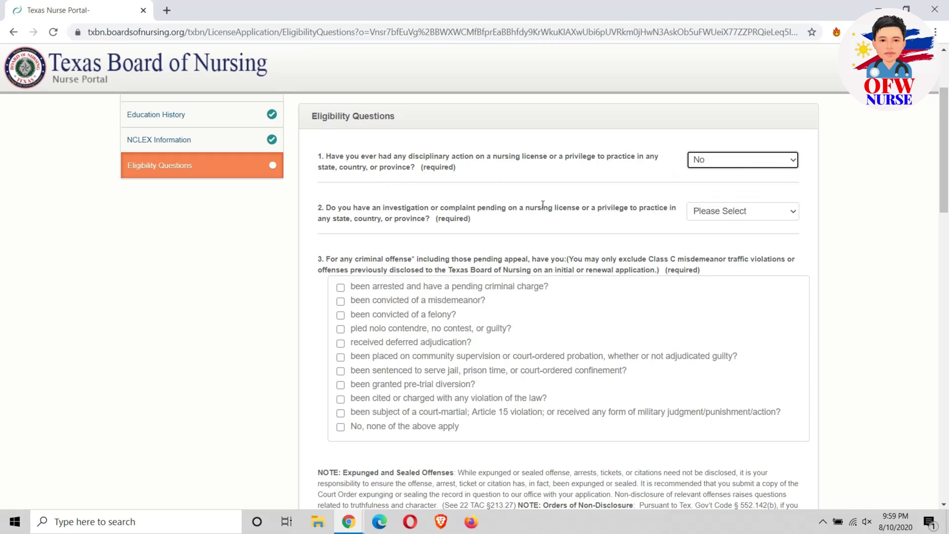
{"action": "left_click", "coordinate": [777, 213]}
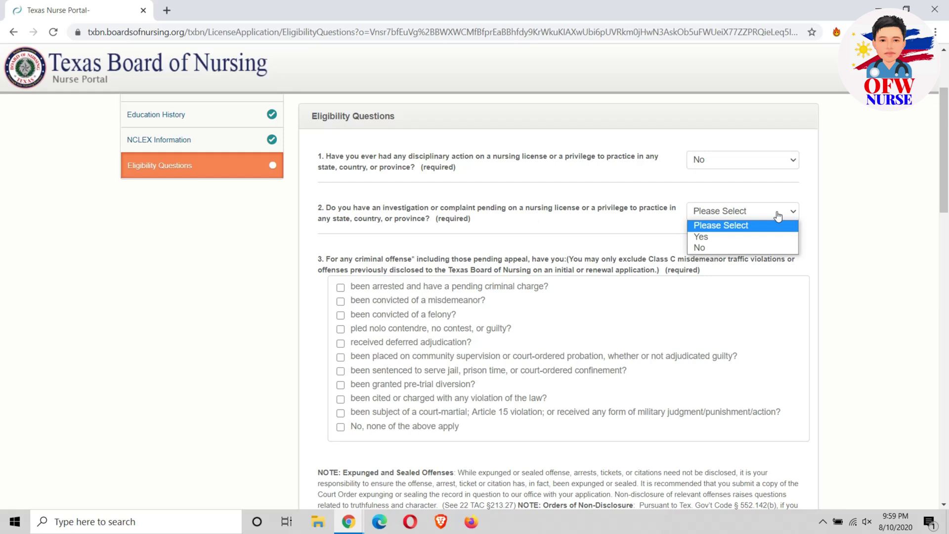
{"action": "left_click", "coordinate": [752, 247]}
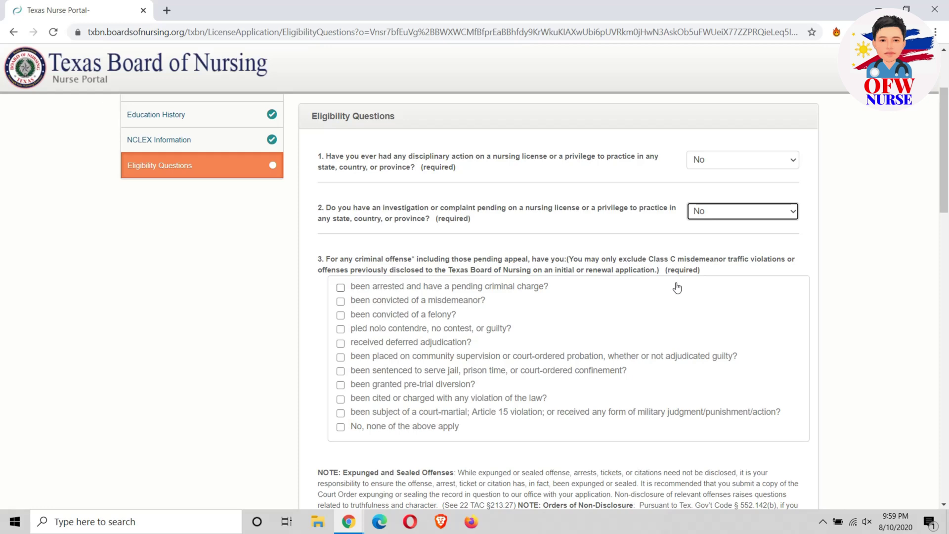
Mark 'No, none of the above apply' for question 3 and answer No to question 4.
{"action": "scroll", "coordinate": [677, 288], "scroll_direction": "down", "scroll_amount": 3}
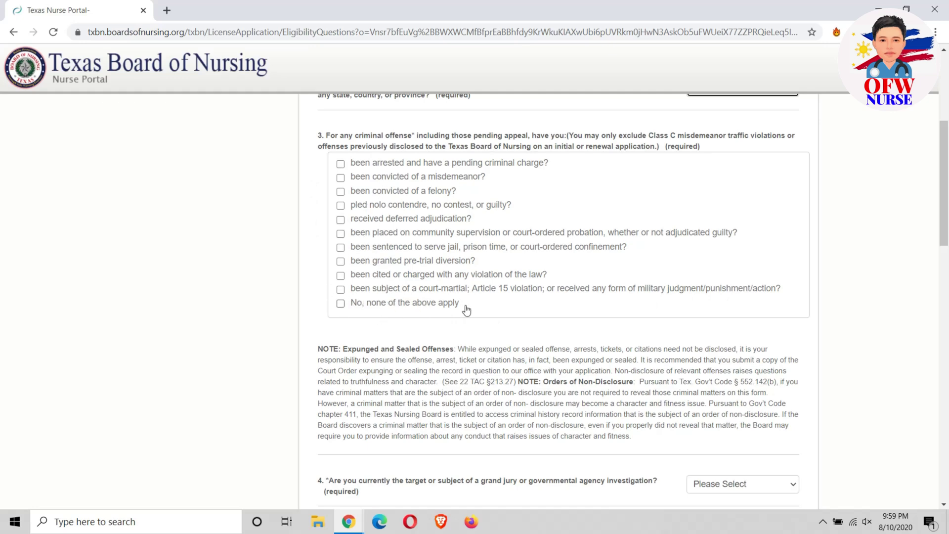
{"action": "left_click", "coordinate": [342, 304]}
{"action": "scroll", "coordinate": [502, 303], "scroll_direction": "down", "scroll_amount": 3}
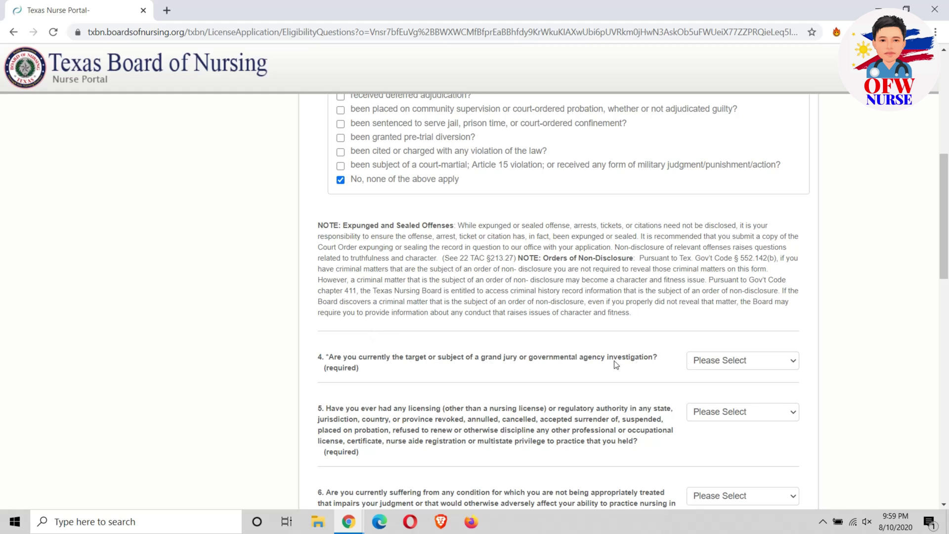
{"action": "left_click", "coordinate": [731, 361]}
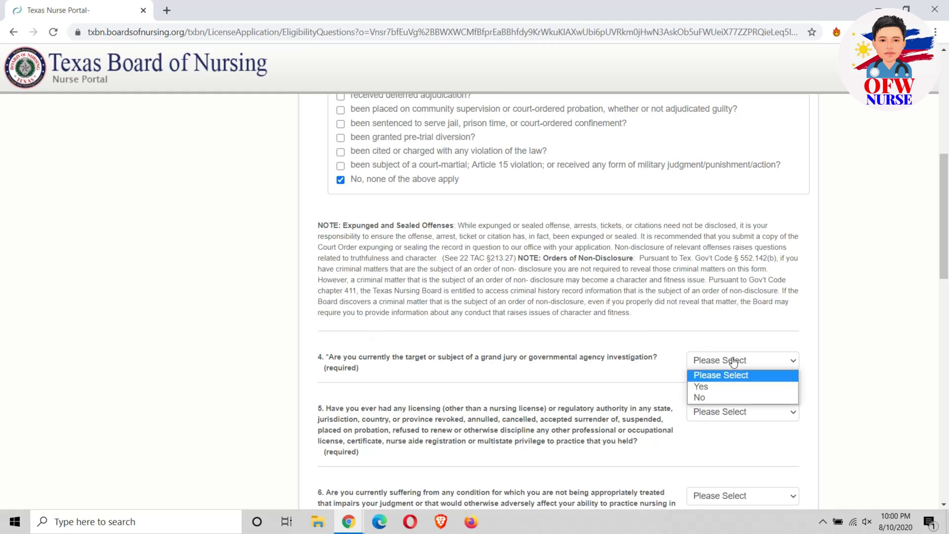
{"action": "left_click", "coordinate": [729, 397]}
{"action": "scroll", "coordinate": [415, 296], "scroll_direction": "down", "scroll_amount": 3}
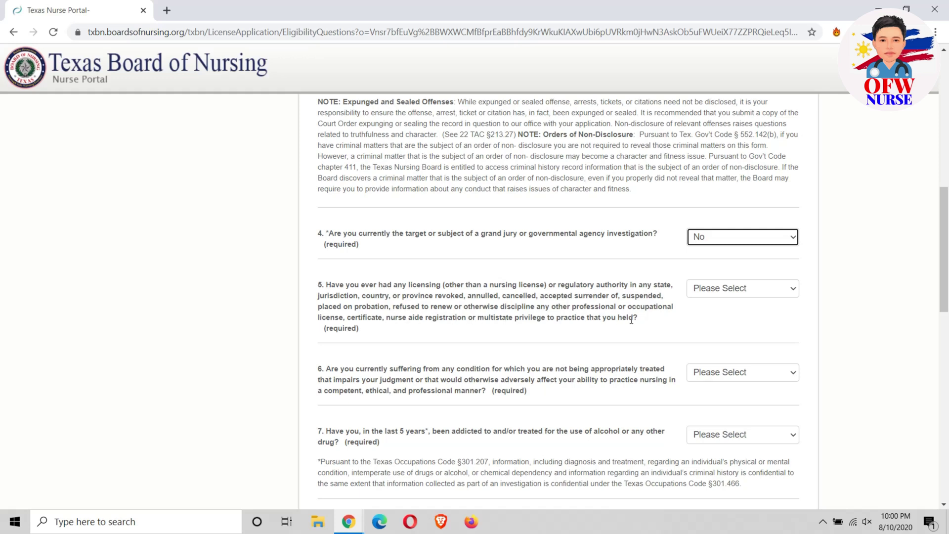
Answer No to eligibility questions 5 and 6.
{"action": "left_click", "coordinate": [718, 296]}
{"action": "left_click", "coordinate": [721, 324]}
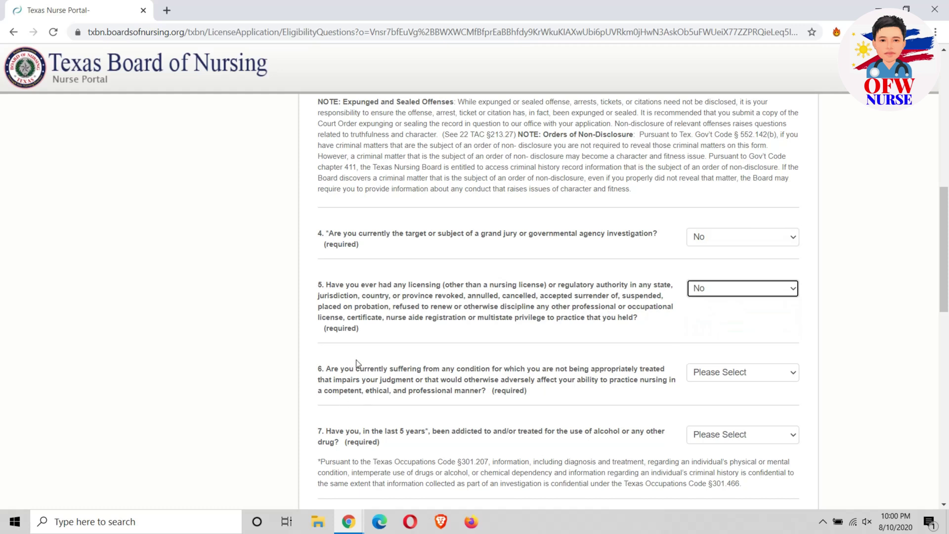
{"action": "left_click_drag", "start_coordinate": [394, 369], "coordinate": [649, 380]}
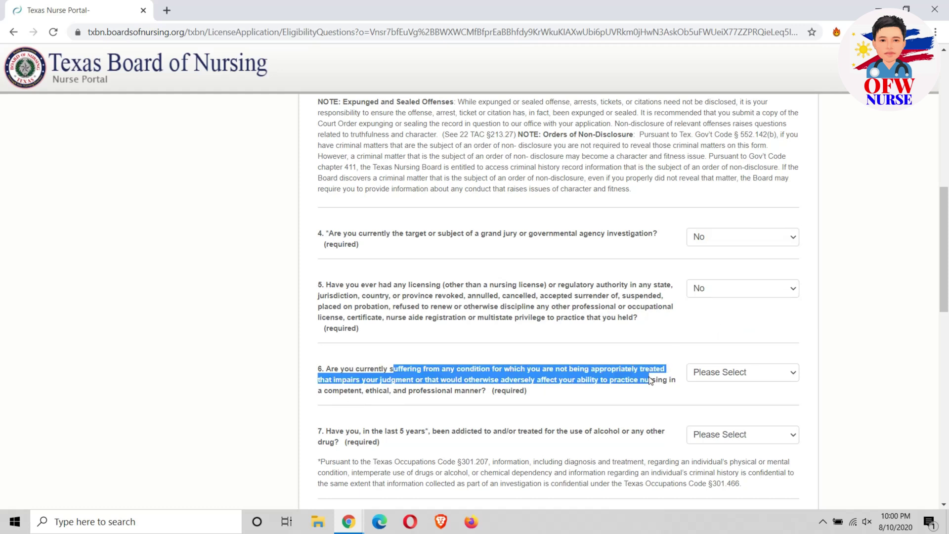
{"action": "left_click", "coordinate": [506, 379]}
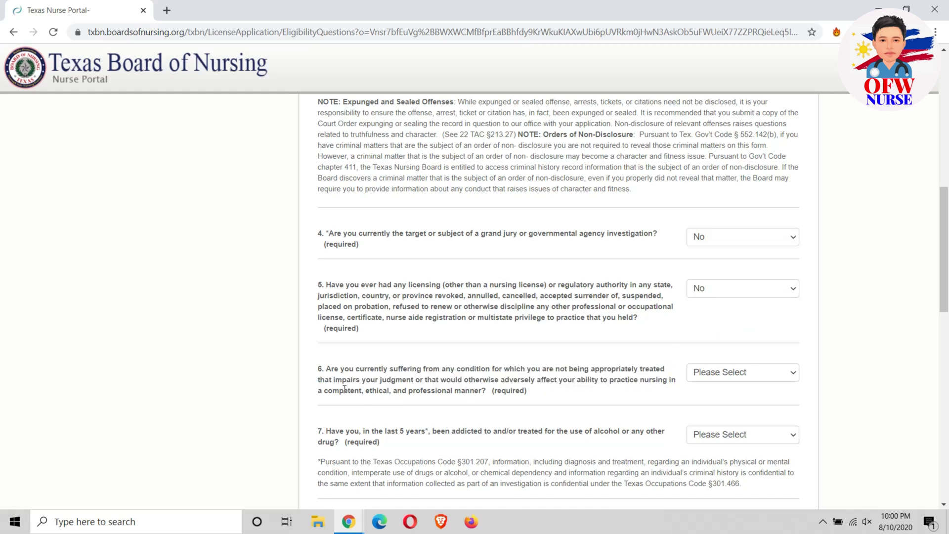
{"action": "left_click", "coordinate": [753, 381]}
{"action": "left_click", "coordinate": [755, 408]}
{"action": "scroll", "coordinate": [758, 407], "scroll_direction": "down", "scroll_amount": 5}
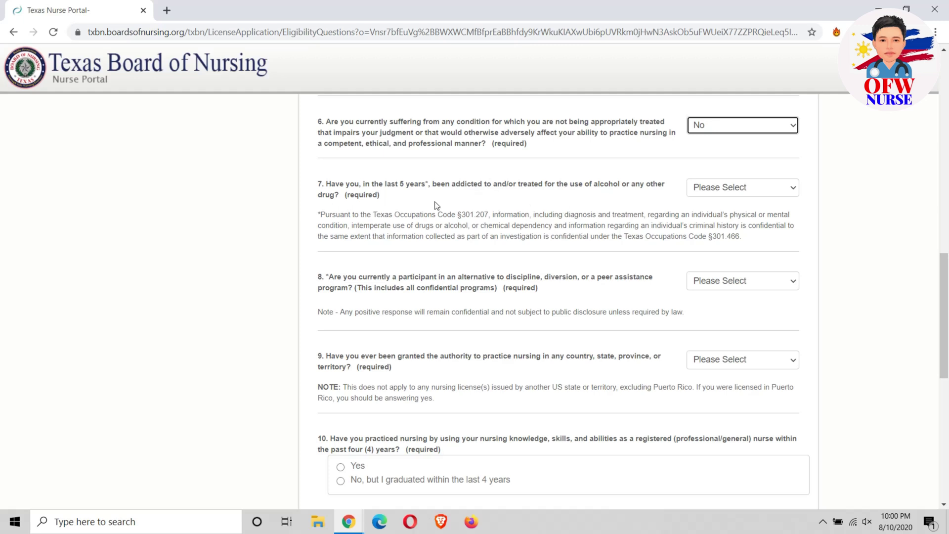
Answer No to question 7 on substance treatment and question 8 on peer assistance.
{"action": "left_click", "coordinate": [745, 195]}
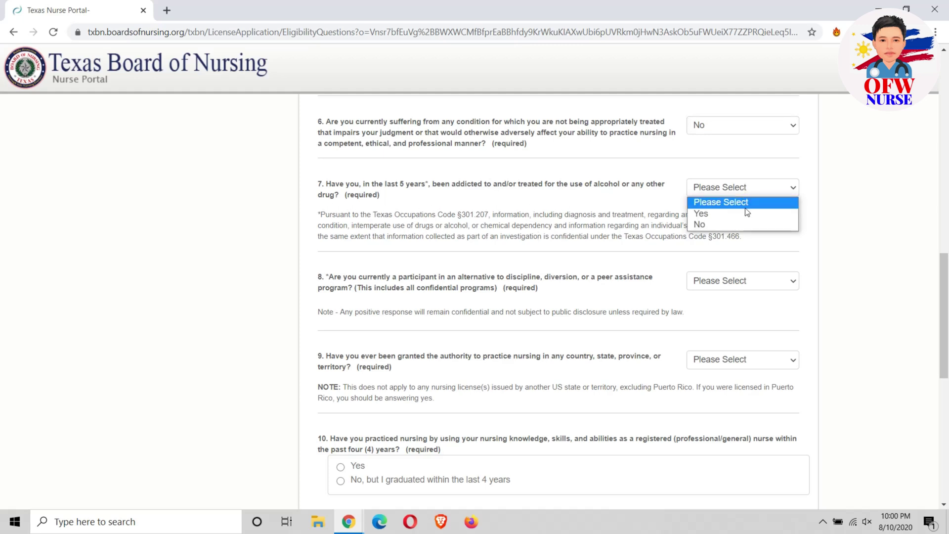
{"action": "left_click", "coordinate": [745, 225]}
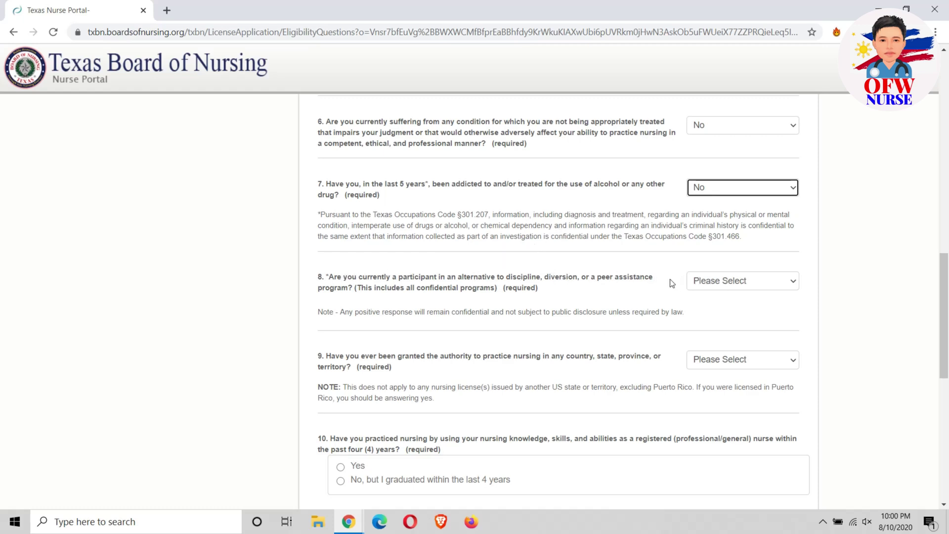
{"action": "left_click", "coordinate": [759, 286]}
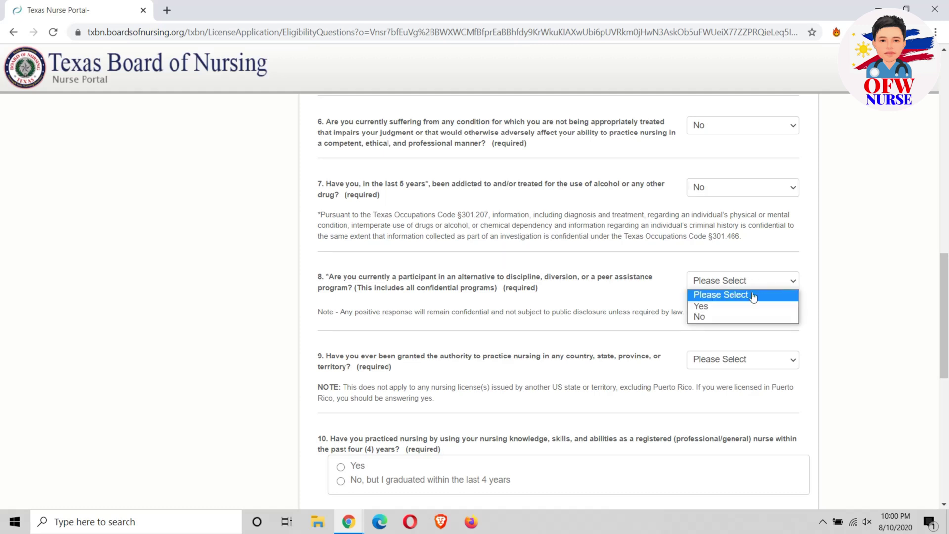
{"action": "left_click", "coordinate": [717, 317]}
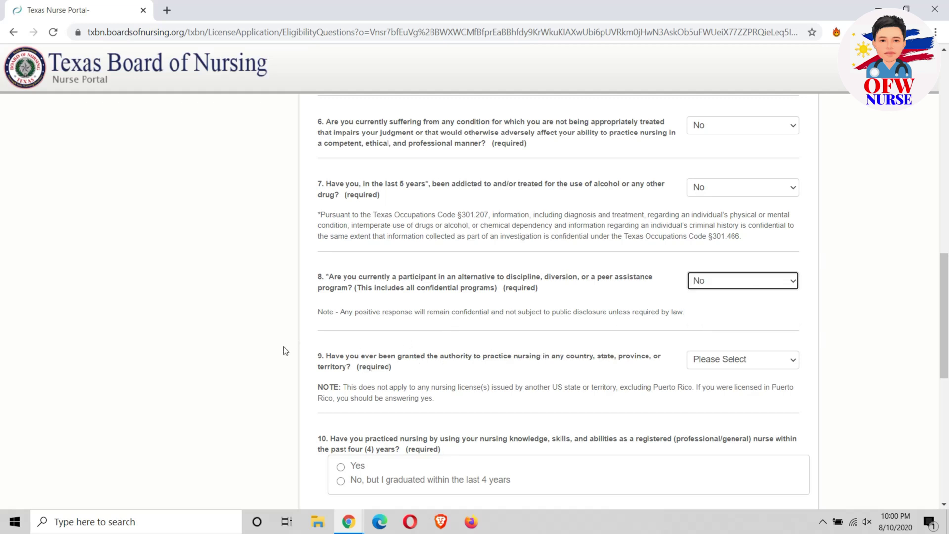
{"action": "scroll", "coordinate": [499, 346], "scroll_direction": "down", "scroll_amount": 2}
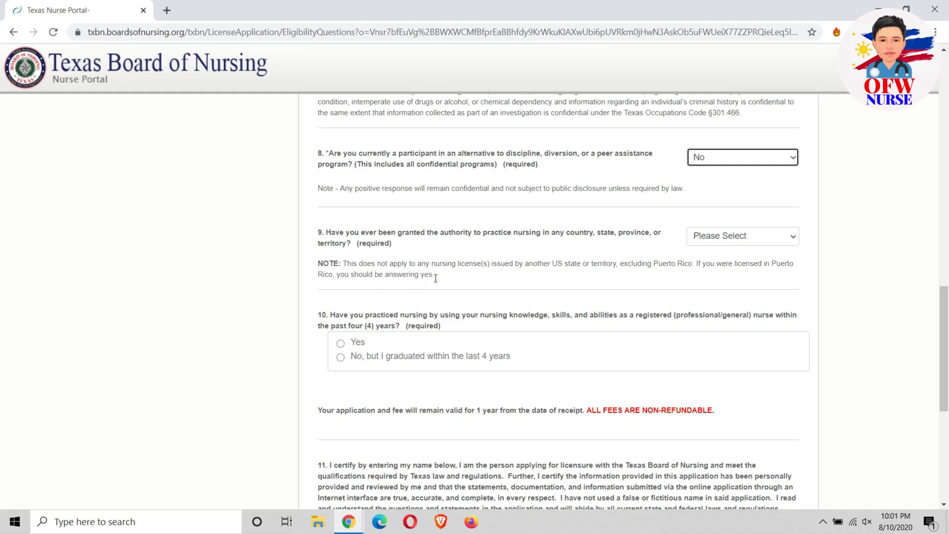
Answer Yes to question 9 with PHILIPPINES as the licensing jurisdiction, and Yes to question 10.
{"action": "left_click", "coordinate": [713, 241]}
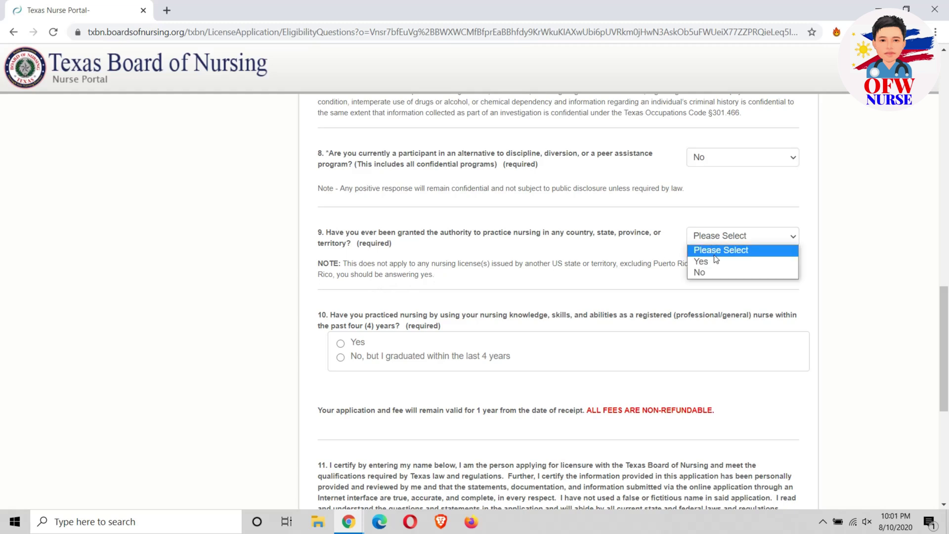
{"action": "left_click", "coordinate": [716, 260]}
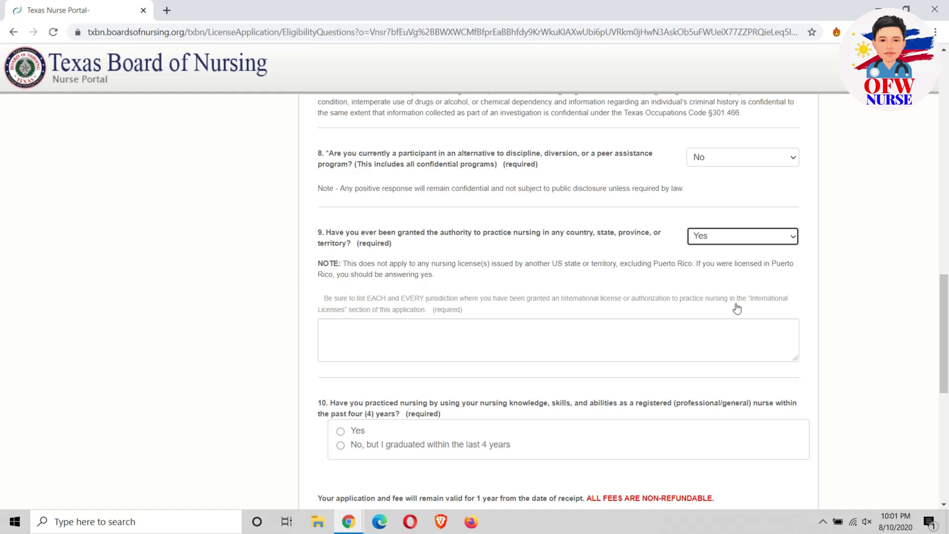
{"action": "left_click", "coordinate": [391, 323]}
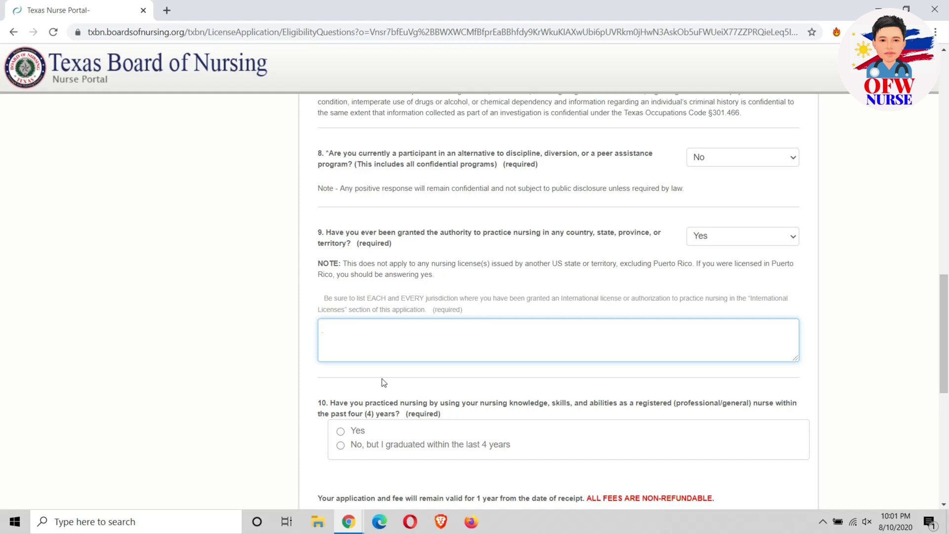
{"action": "type", "text": "PHILIPPINES"}
{"action": "scroll", "coordinate": [383, 382], "scroll_direction": "down", "scroll_amount": 2}
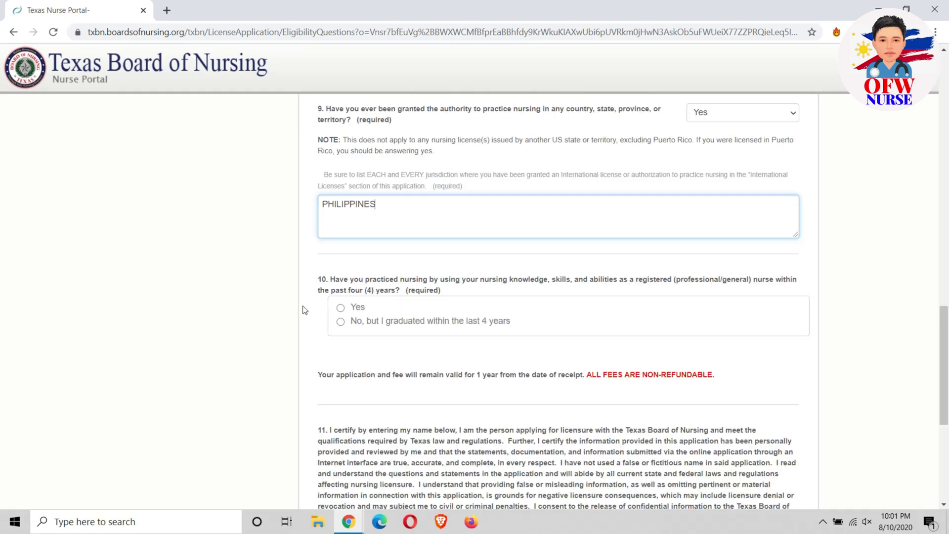
{"action": "left_click", "coordinate": [343, 311]}
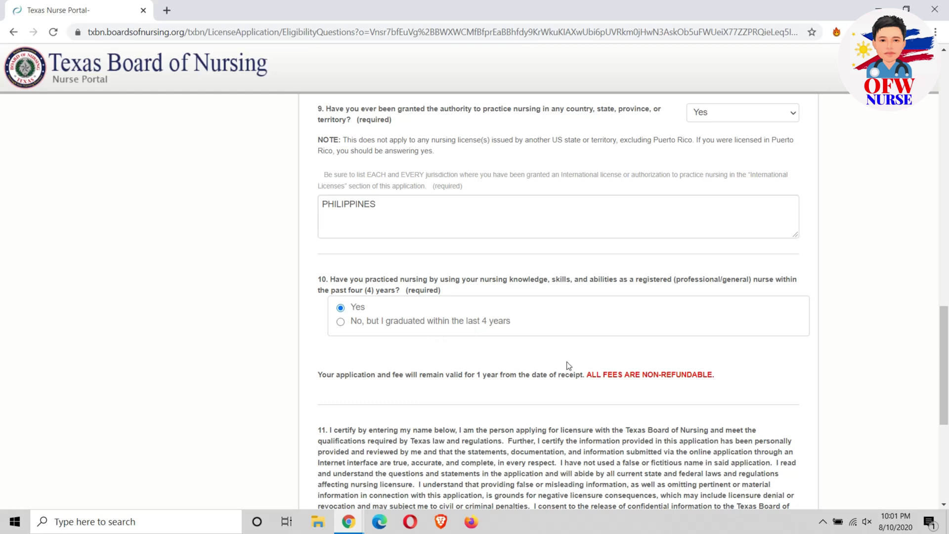
{"action": "scroll", "coordinate": [568, 358], "scroll_direction": "down", "scroll_amount": 5}
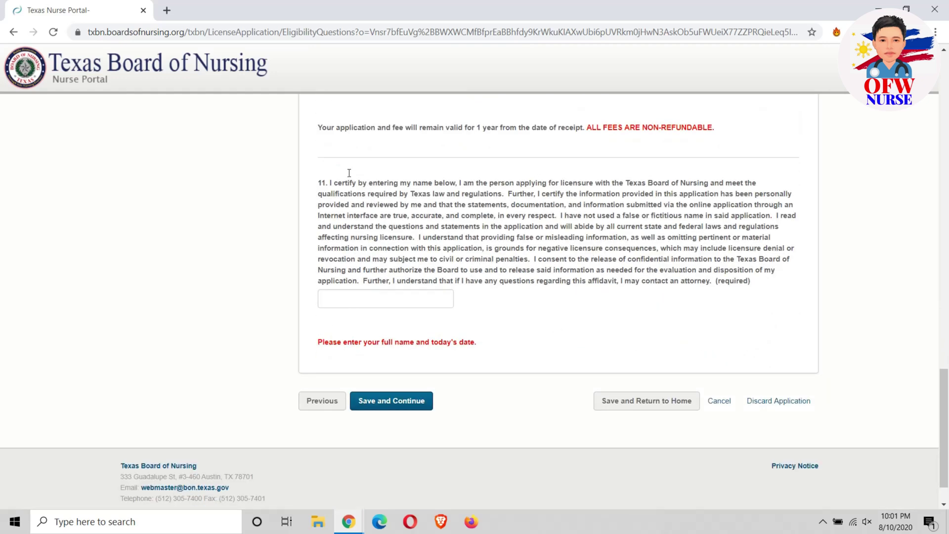
Sign the question 11 affidavit with the applicant's full name and save the eligibility answers.
{"action": "left_click_drag", "start_coordinate": [331, 180], "coordinate": [761, 270]}
{"action": "left_click", "coordinate": [501, 217]}
{"action": "left_click", "coordinate": [421, 298]}
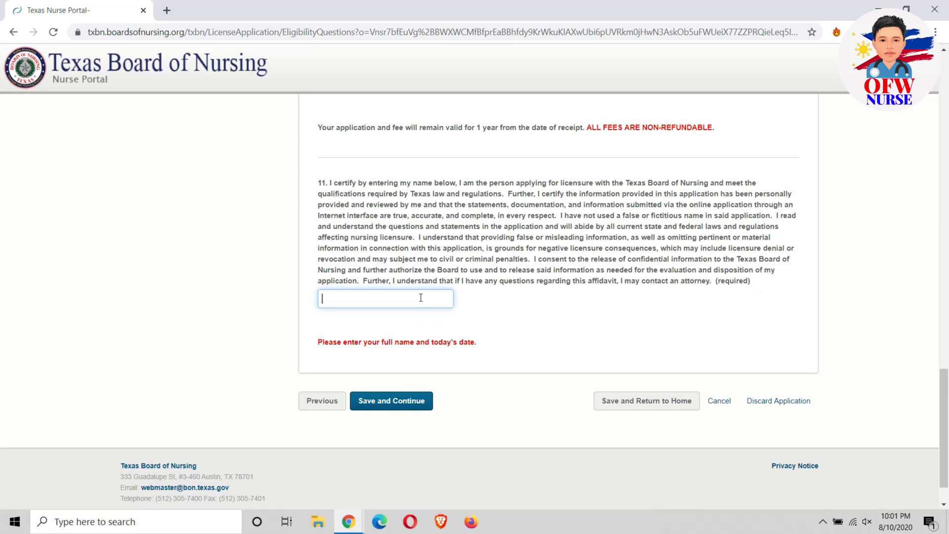
{"action": "type", "text": "JOHN DOE"}
{"action": "scroll", "coordinate": [522, 370], "scroll_direction": "up", "scroll_amount": 5}
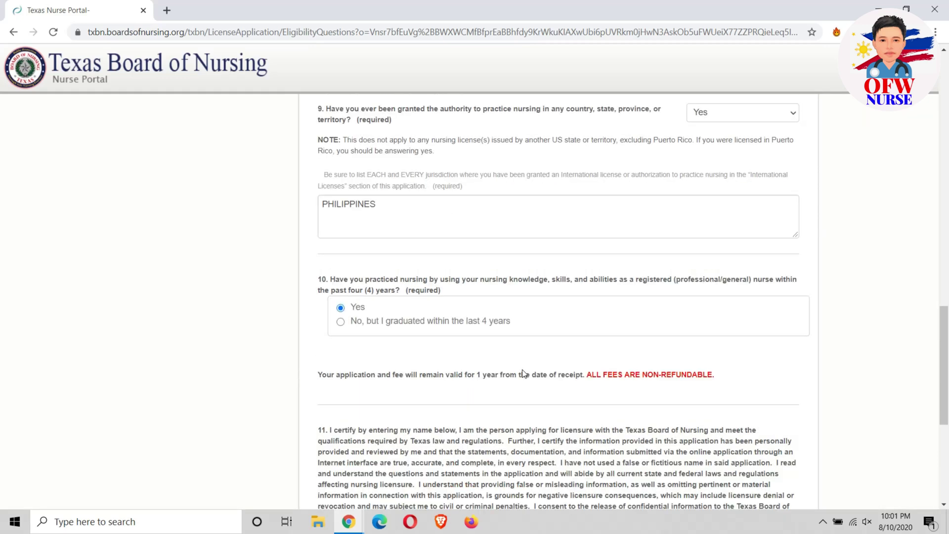
{"action": "scroll", "coordinate": [522, 370], "scroll_direction": "up", "scroll_amount": 15}
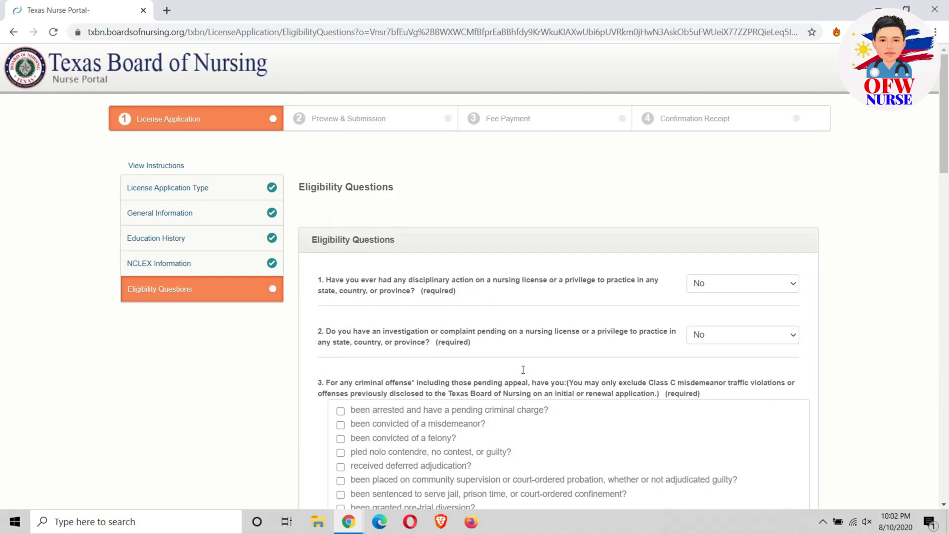
{"action": "scroll", "coordinate": [523, 371], "scroll_direction": "down", "scroll_amount": 20}
{"action": "left_click", "coordinate": [421, 360]}
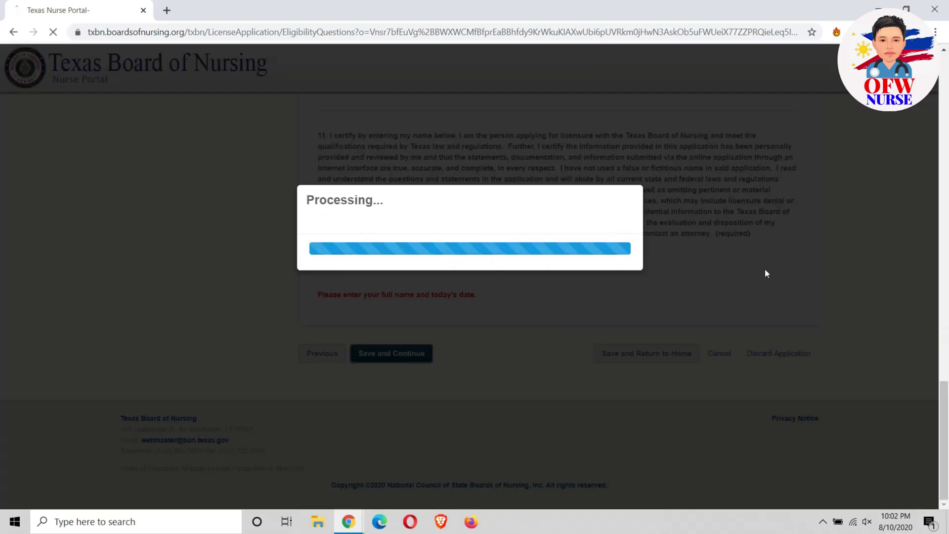
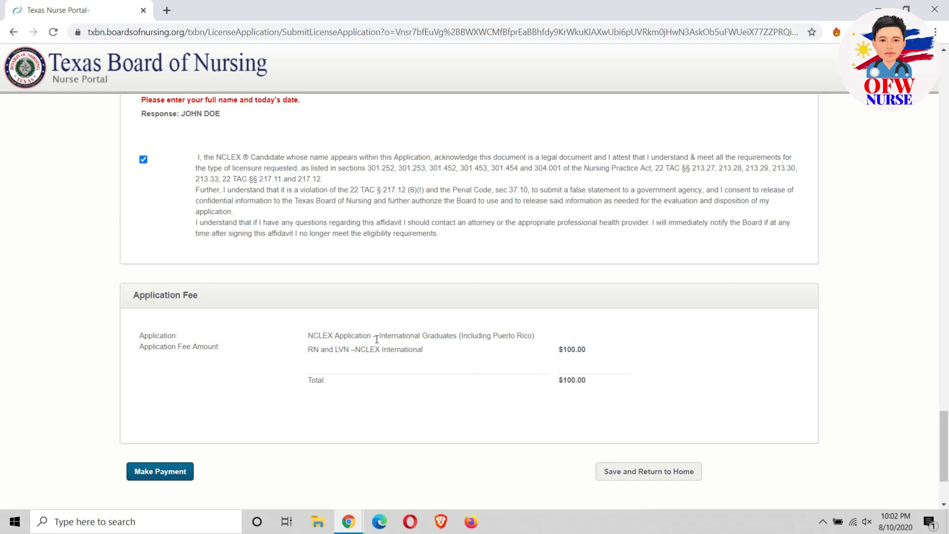
Scroll down to review the attested affidavit and the $100.00 NCLEX International fee.
{"action": "scroll", "coordinate": [429, 379], "scroll_direction": "down", "scroll_amount": 1}
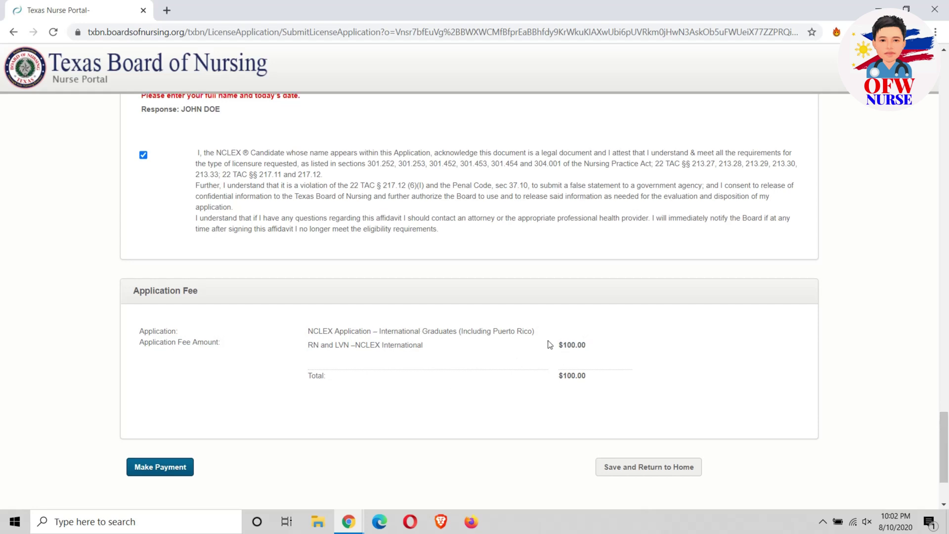
Start paying the $100.00 fee and proceed to the payment gateway.
{"action": "left_click", "coordinate": [172, 469]}
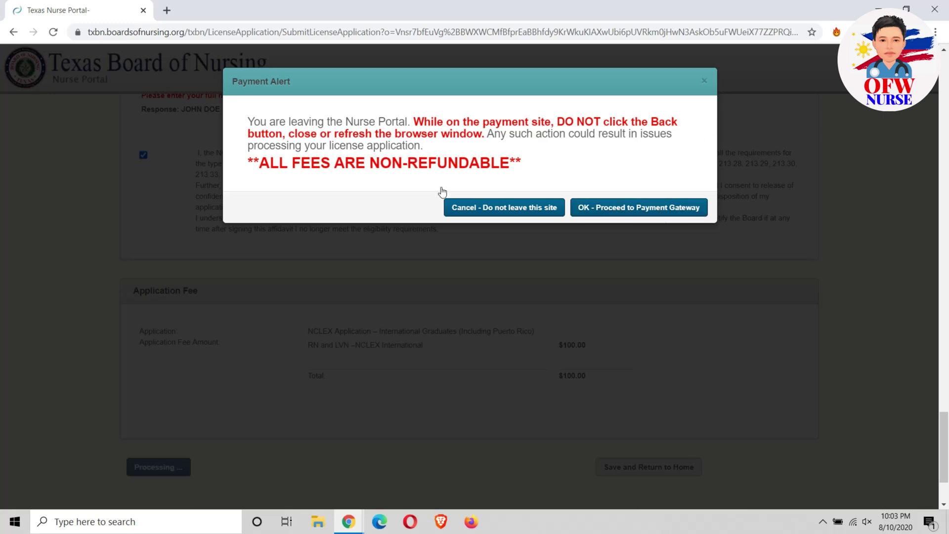
{"action": "left_click", "coordinate": [645, 210]}
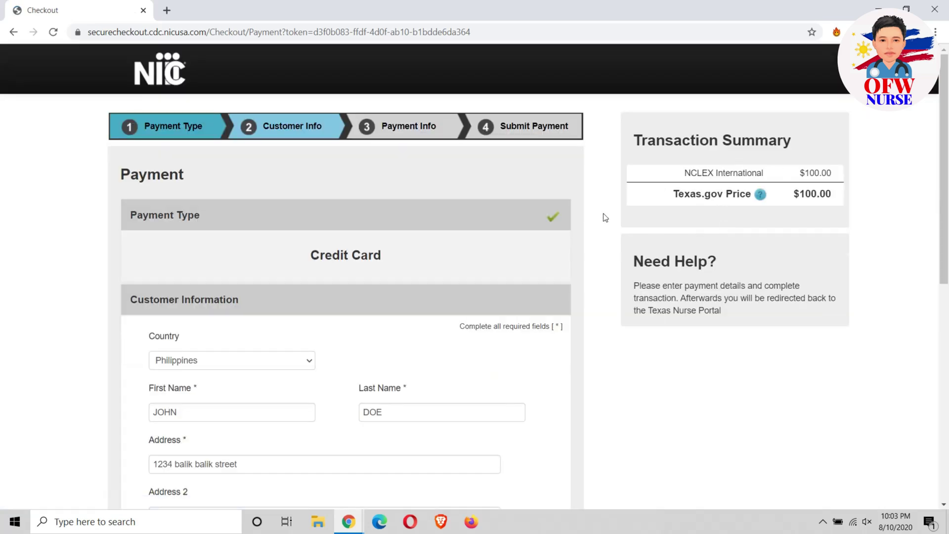
Scroll through the prefilled Customer Information form to check its fields.
{"action": "scroll", "coordinate": [604, 218], "scroll_direction": "down", "scroll_amount": 2}
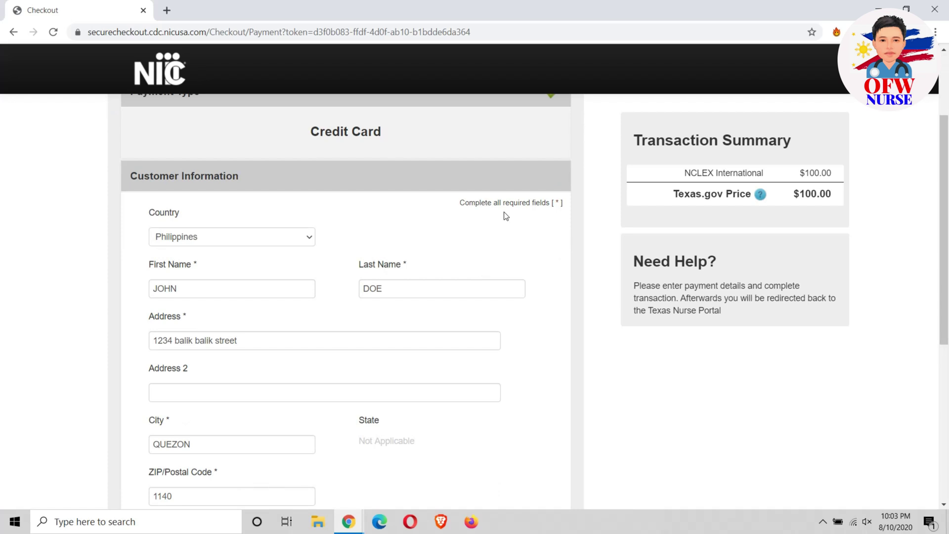
{"action": "scroll", "coordinate": [506, 216], "scroll_direction": "down", "scroll_amount": 2}
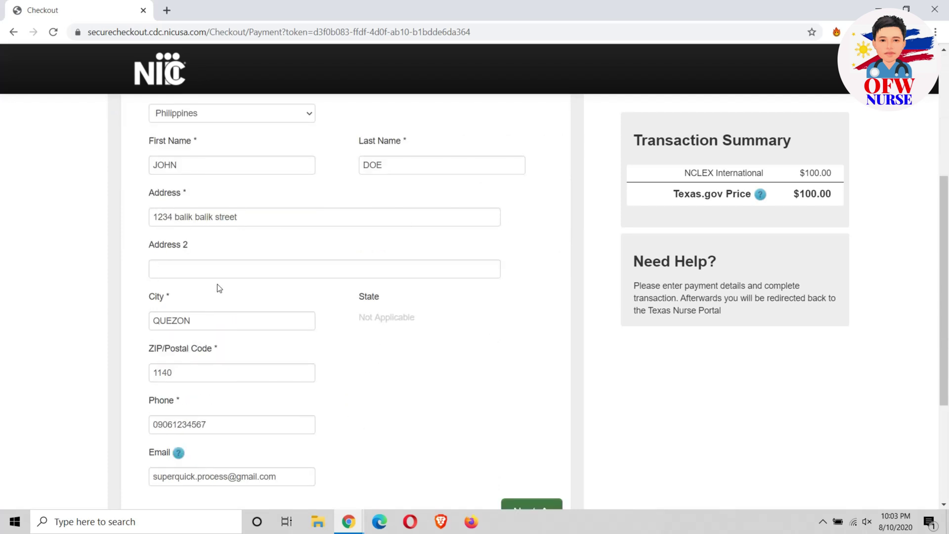
{"action": "scroll", "coordinate": [216, 300], "scroll_direction": "down", "scroll_amount": 3}
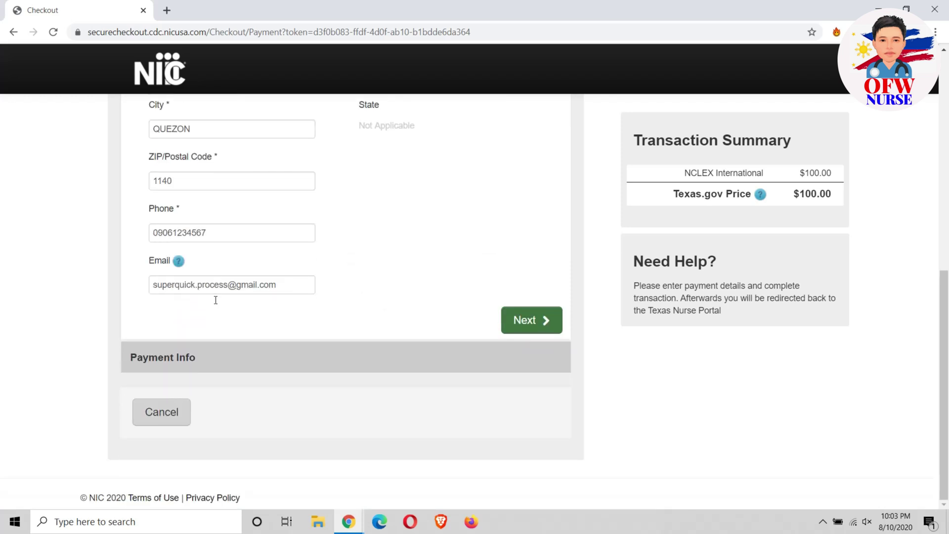
{"action": "scroll", "coordinate": [216, 302], "scroll_direction": "up", "scroll_amount": 6}
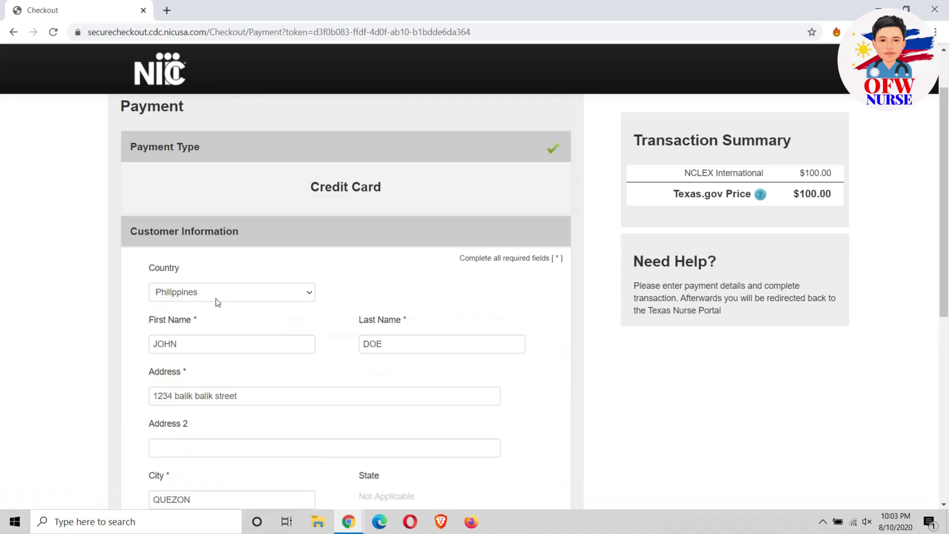
{"action": "scroll", "coordinate": [215, 300], "scroll_direction": "down", "scroll_amount": 6}
Continue to Payment Info and enter the credit card number.
{"action": "left_click", "coordinate": [528, 332]}
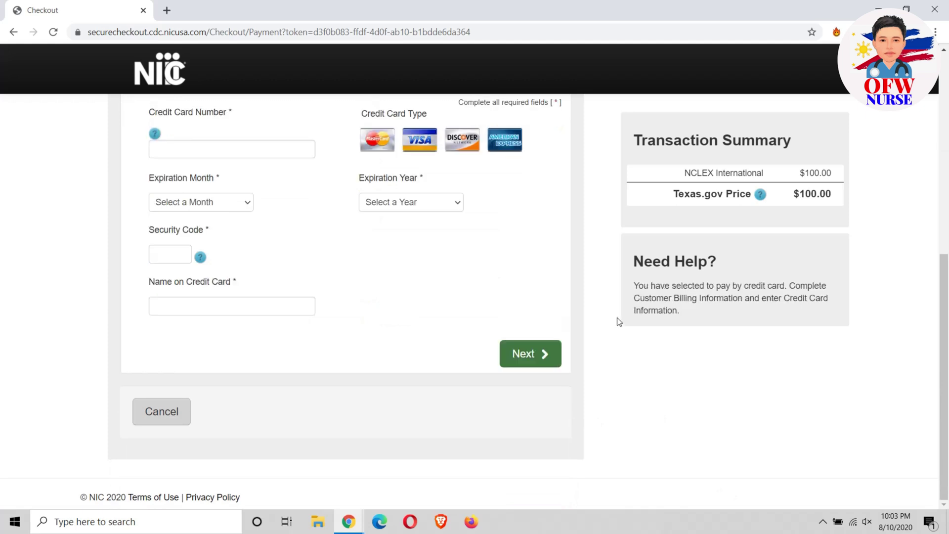
{"action": "scroll", "coordinate": [597, 220], "scroll_direction": "up", "scroll_amount": 2}
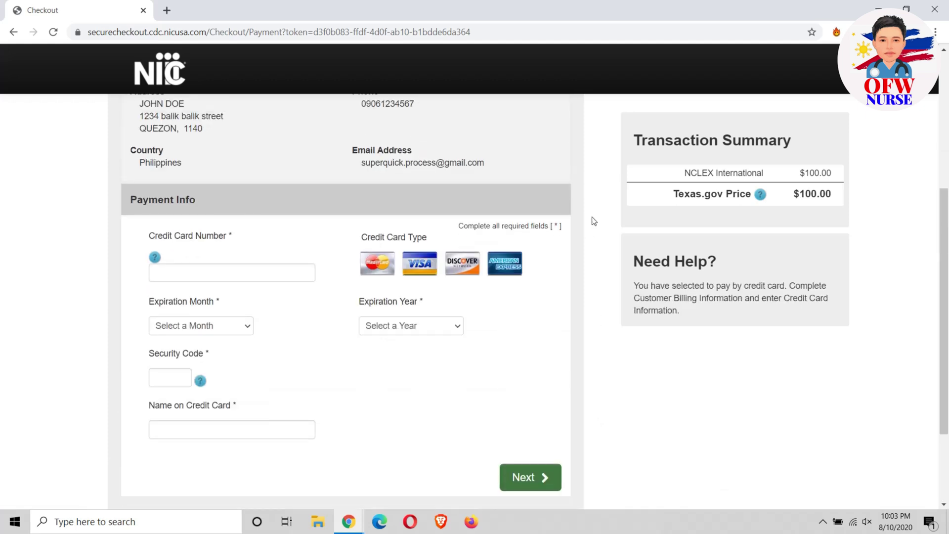
{"action": "left_click", "coordinate": [214, 276]}
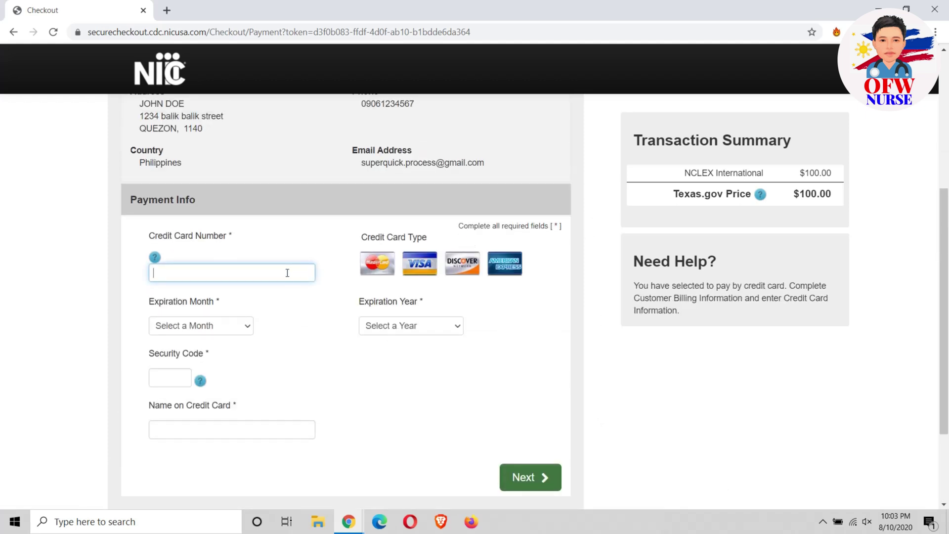
{"action": "type", "text": "1234567891011"}
{"action": "type", "text": "345"}
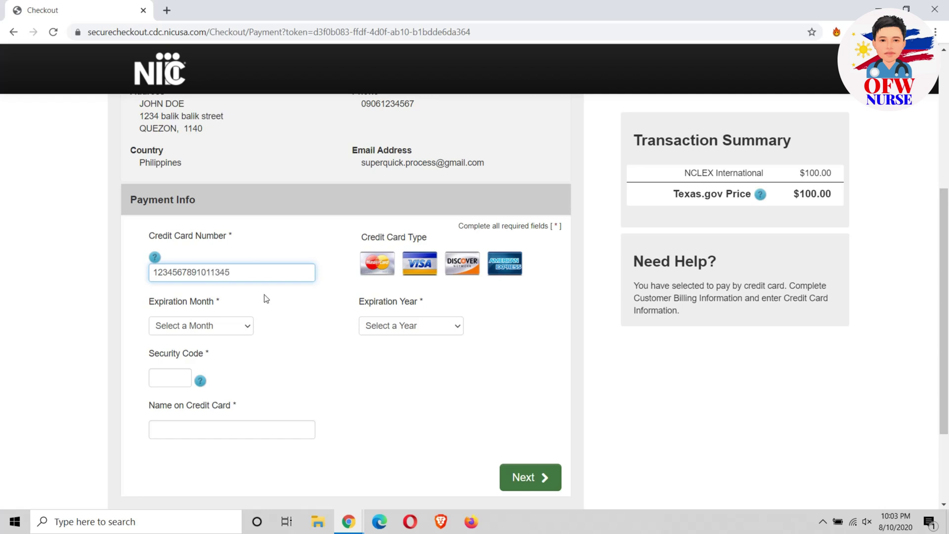
{"action": "left_click", "coordinate": [189, 337]}
Set the card expiration date to 03 - March, 2025.
{"action": "left_click", "coordinate": [189, 338]}
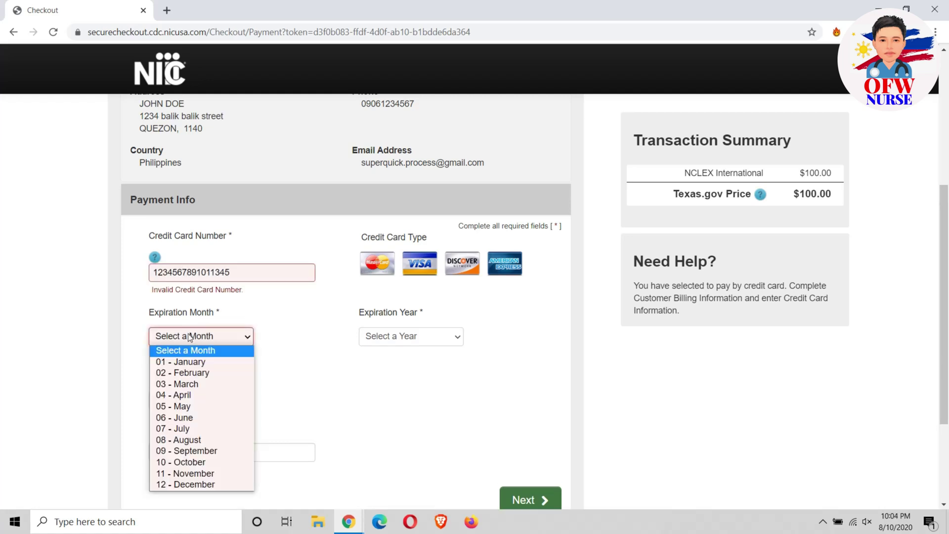
{"action": "left_click", "coordinate": [188, 385]}
{"action": "left_click", "coordinate": [378, 340]}
{"action": "scroll", "coordinate": [404, 154], "scroll_direction": "down", "scroll_amount": 1}
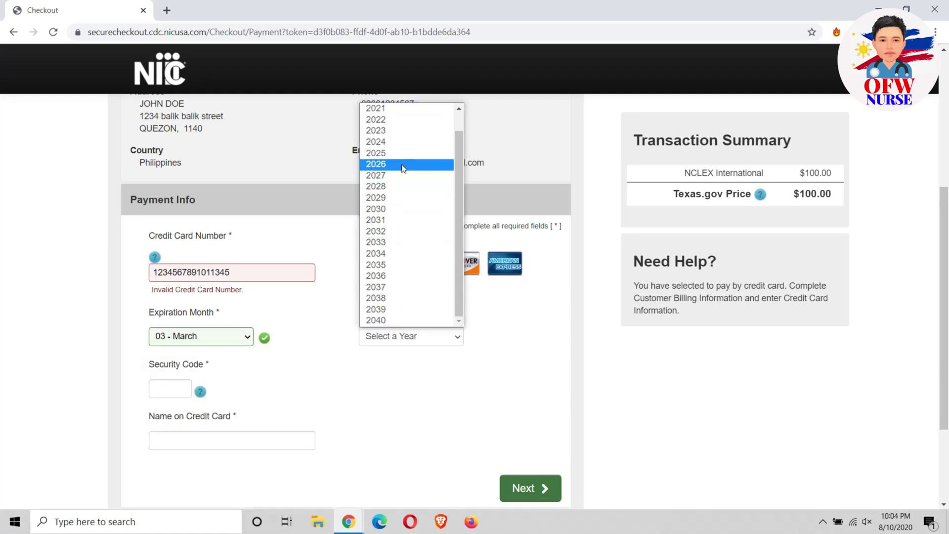
{"action": "left_click", "coordinate": [405, 154]}
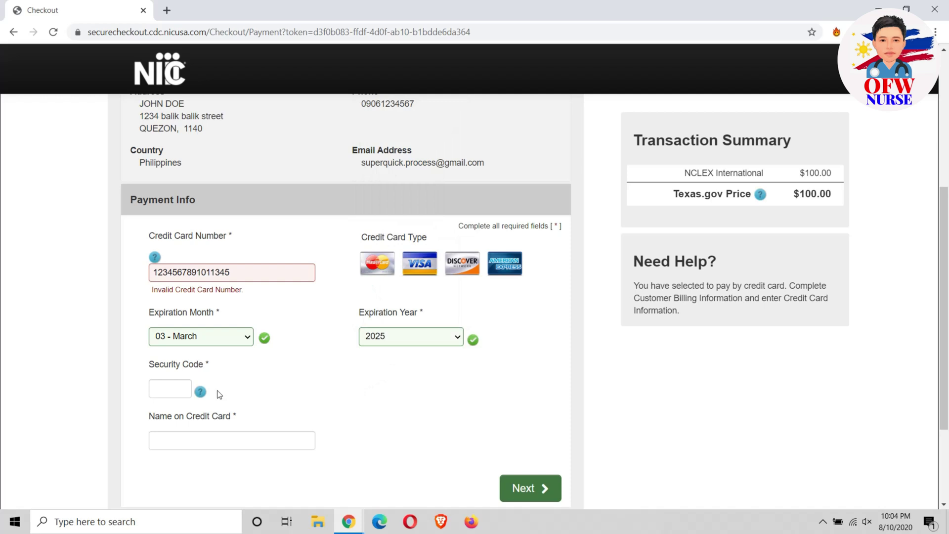
Enter a three-digit security code and the cardholder's name on the card.
{"action": "left_click", "coordinate": [174, 391]}
{"action": "type", "text": "1234"}
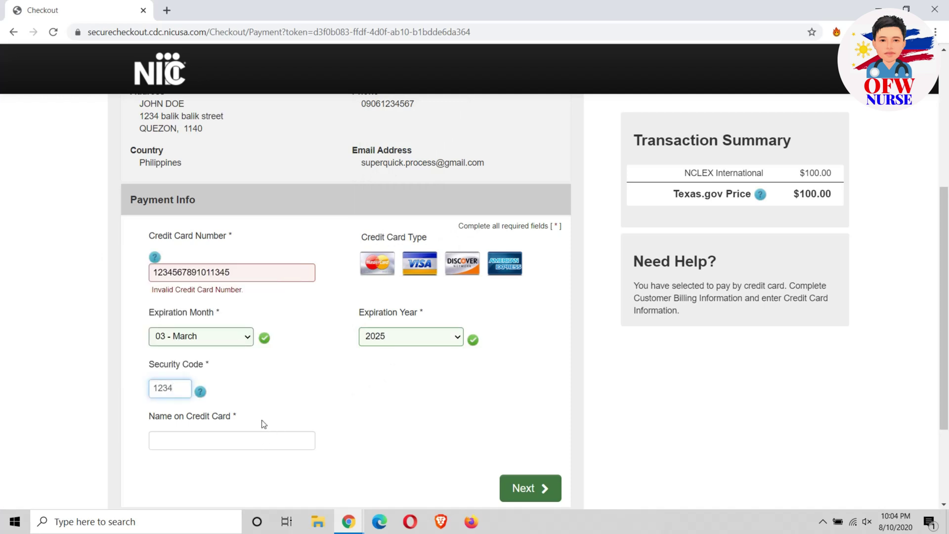
{"action": "key", "text": "BackSpace"}
{"action": "left_click", "coordinate": [272, 438]}
{"action": "type", "text": "JO"}
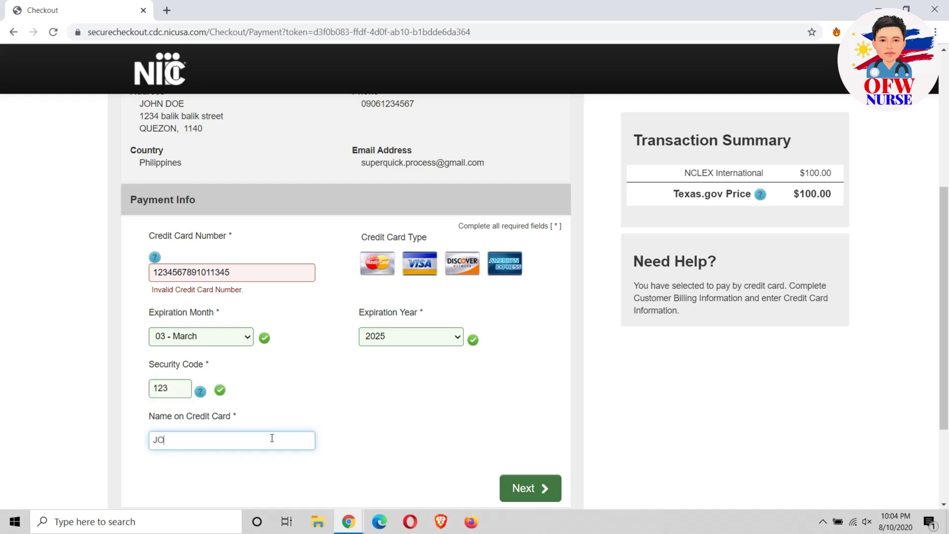
{"action": "type", "text": "HN DOE"}
{"action": "scroll", "coordinate": [671, 353], "scroll_direction": "down", "scroll_amount": 3}
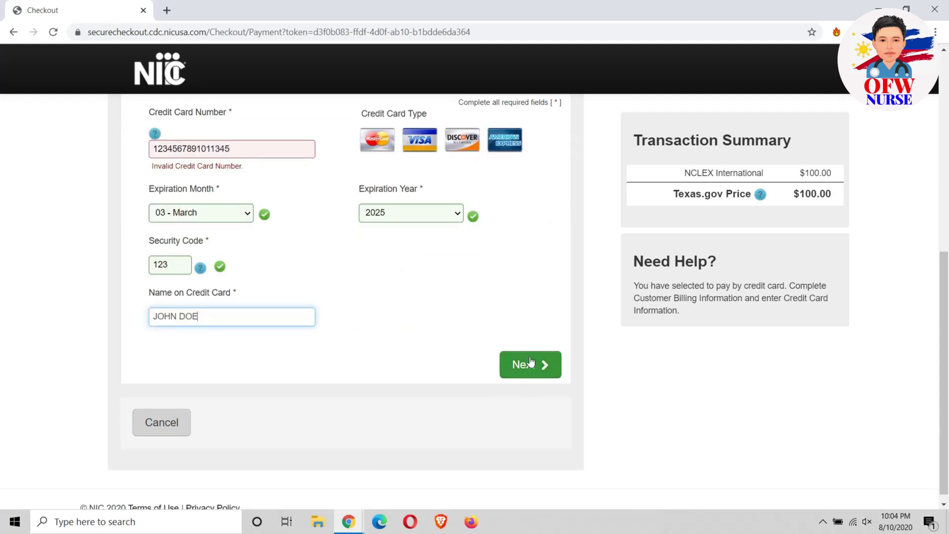
{"action": "left_click_drag", "start_coordinate": [945, 352], "coordinate": [948, 147]}
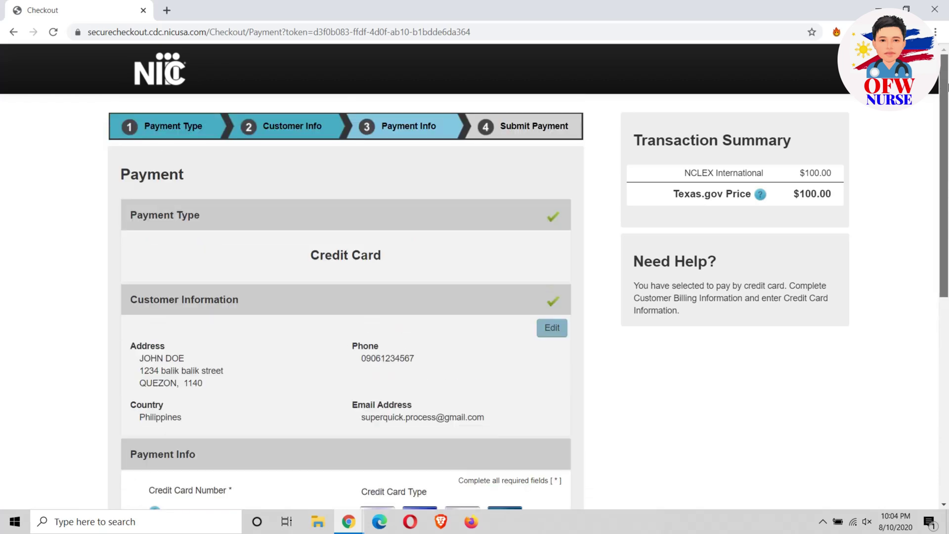